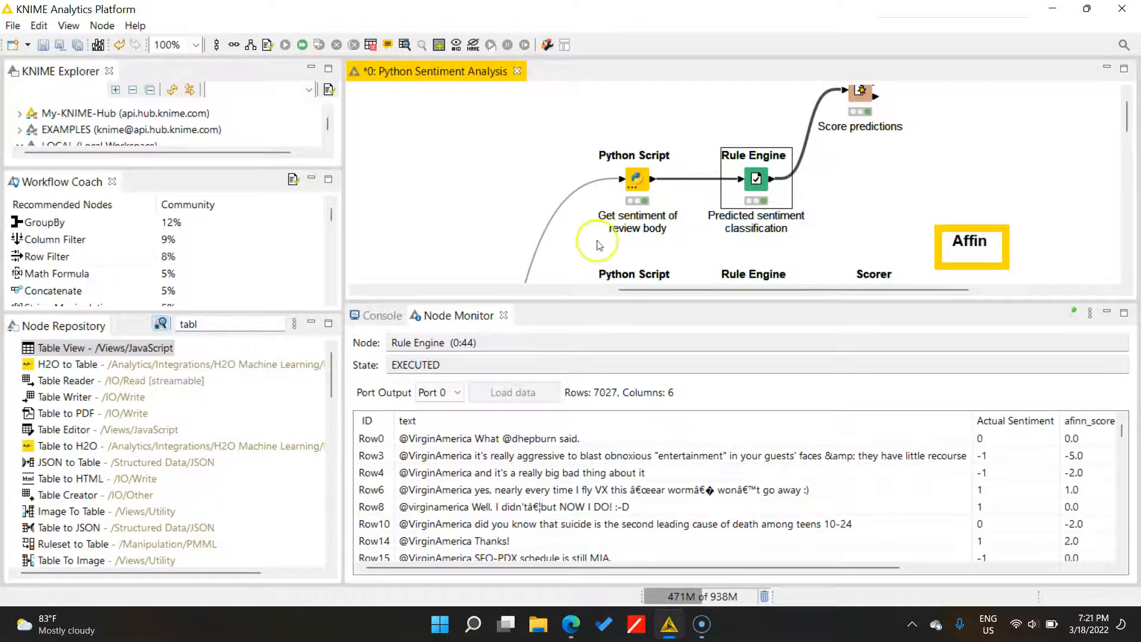
- Place a Table View node after the Rule Engine node, fed by its output port
{"action": "left_click_drag", "start_coordinate": [60, 347], "coordinate": [853, 193]}
{"action": "left_click_drag", "start_coordinate": [772, 178], "coordinate": [844, 199]}
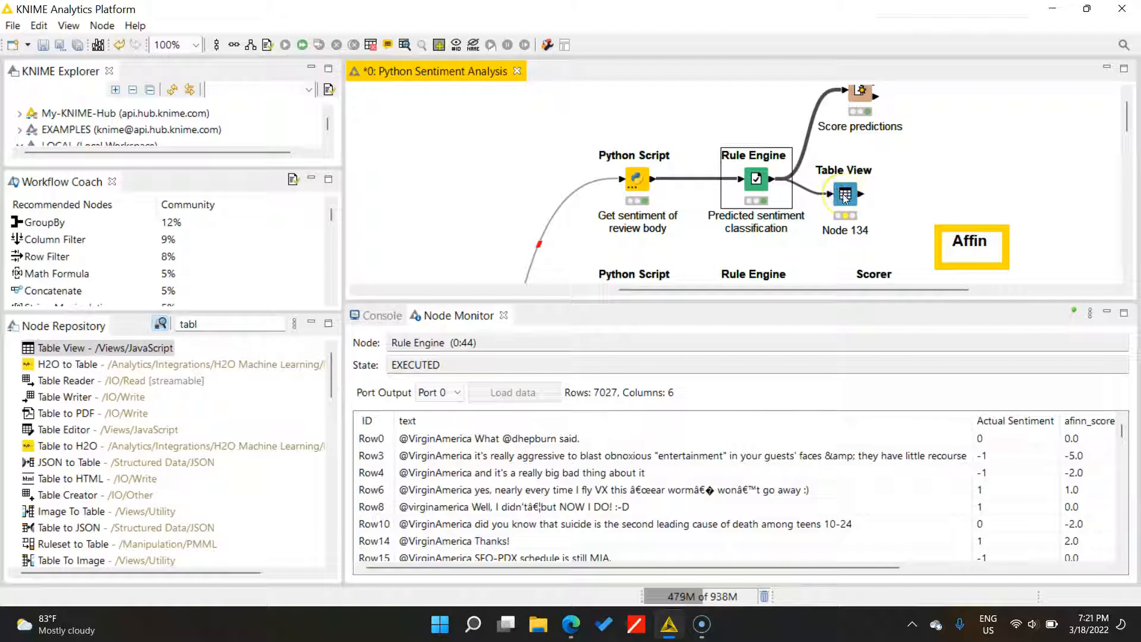
{"action": "left_click", "coordinate": [844, 196]}
{"action": "key", "text": "Delete"}
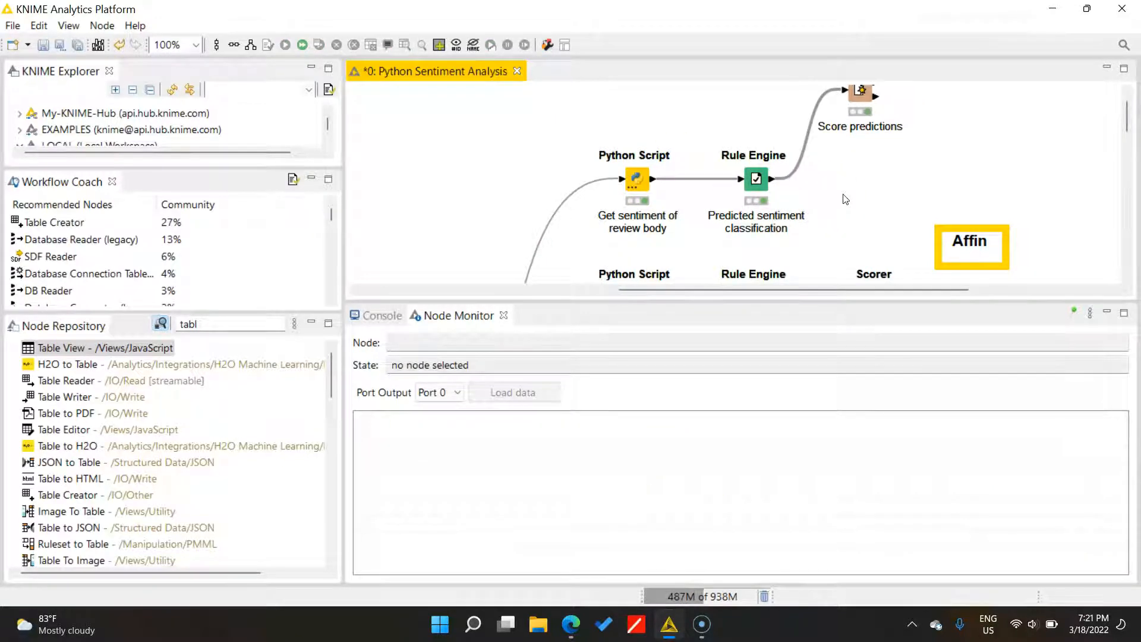
{"action": "left_click", "coordinate": [756, 187]}
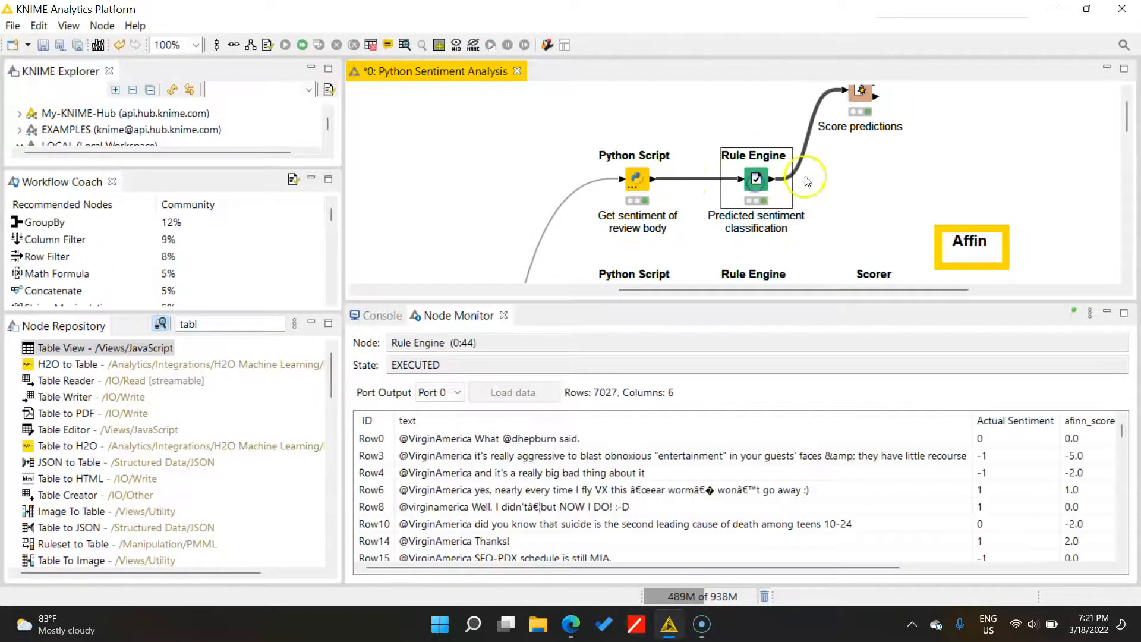
{"action": "left_click_drag", "start_coordinate": [78, 353], "coordinate": [841, 171]}
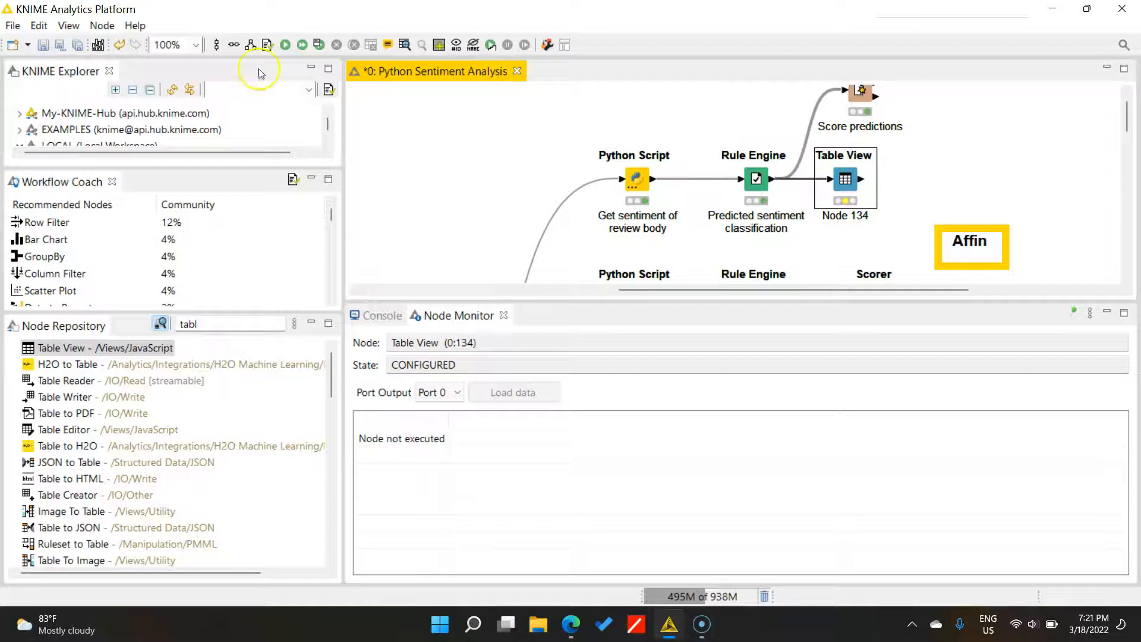
- Execute Node 134 and view its 7027-row, 7-column output in the Node Monitor
{"action": "left_click", "coordinate": [286, 46]}
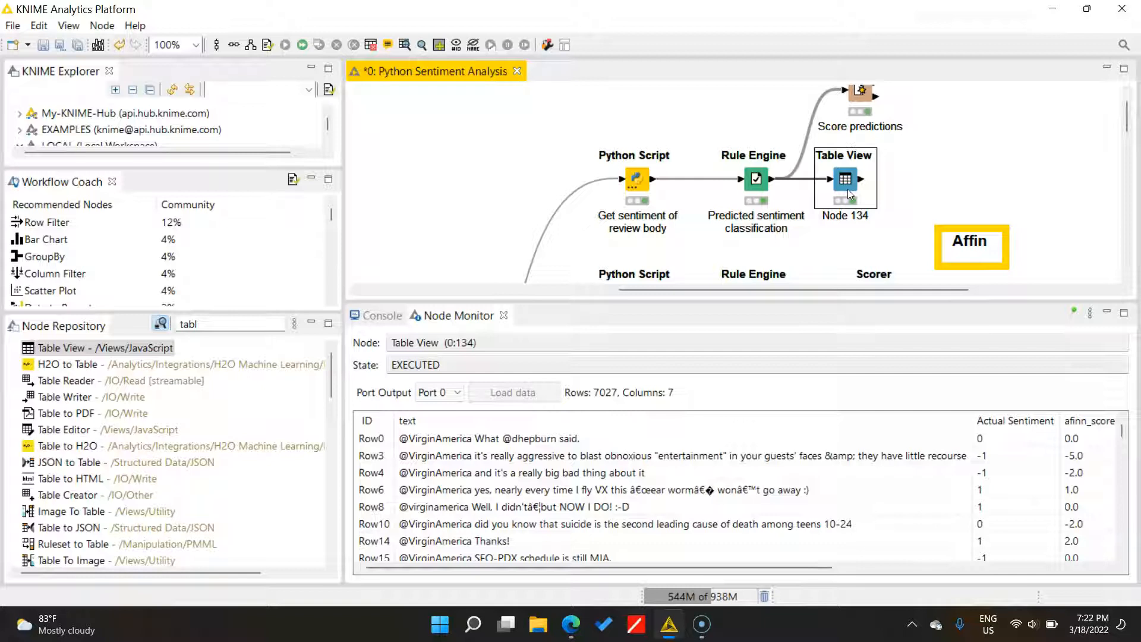
{"action": "left_click", "coordinate": [451, 323]}
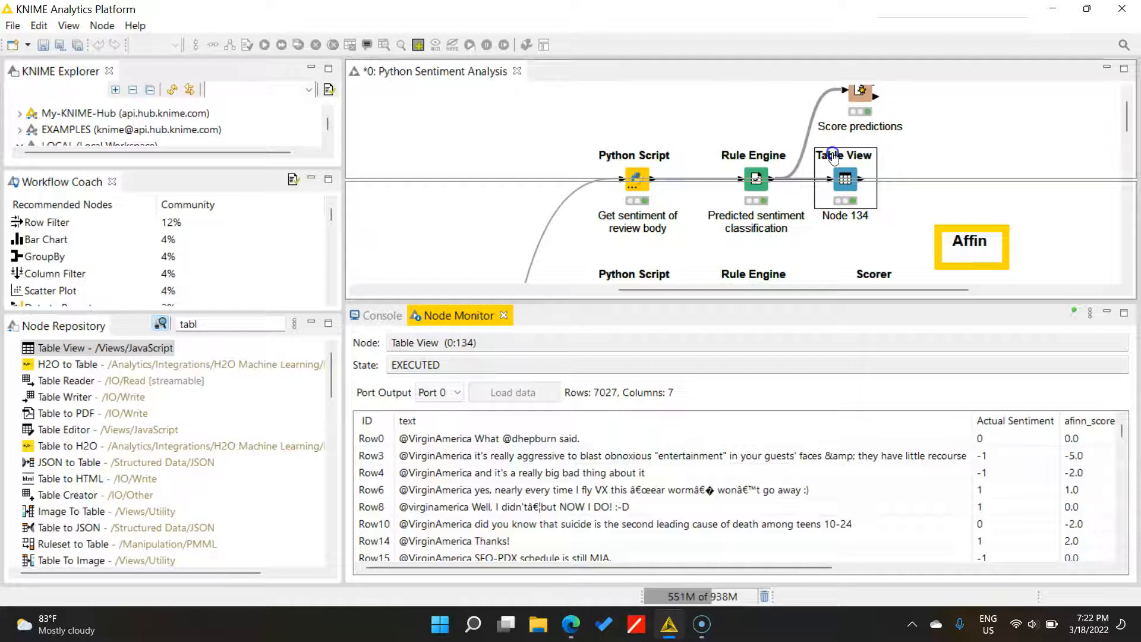
- Dock Node Monitor and Workflow Coach side by side next to a narrowed workflow editor
{"action": "left_click_drag", "start_coordinate": [832, 154], "coordinate": [833, 153]}
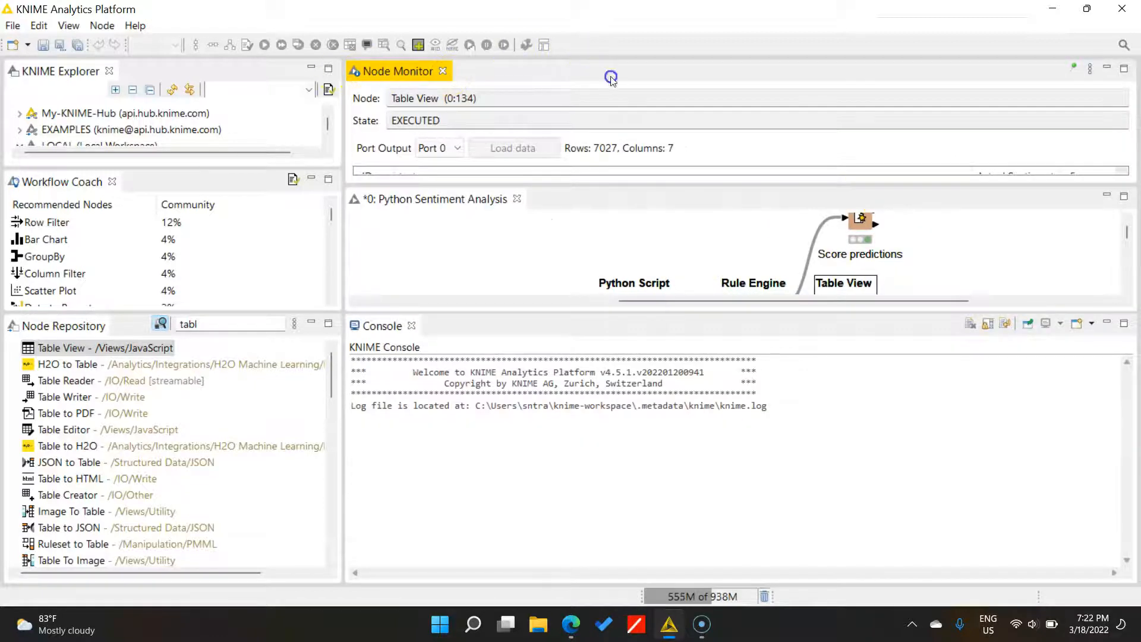
{"action": "left_click_drag", "start_coordinate": [441, 203], "coordinate": [1085, 218]}
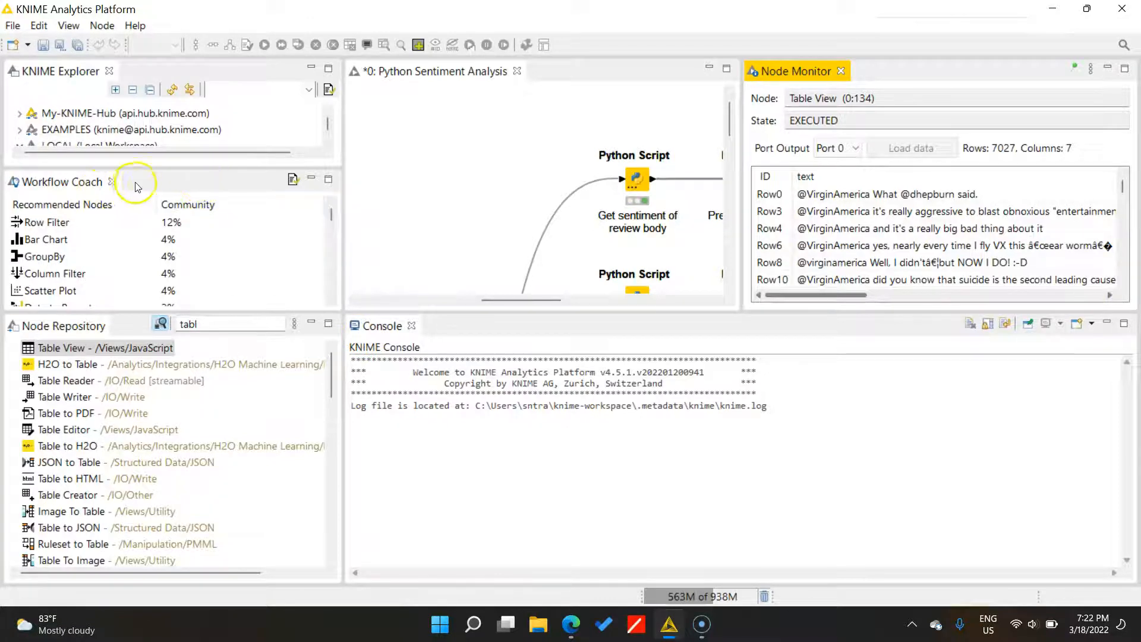
{"action": "left_click", "coordinate": [89, 189]}
{"action": "left_click_drag", "start_coordinate": [540, 232], "coordinate": [691, 107]}
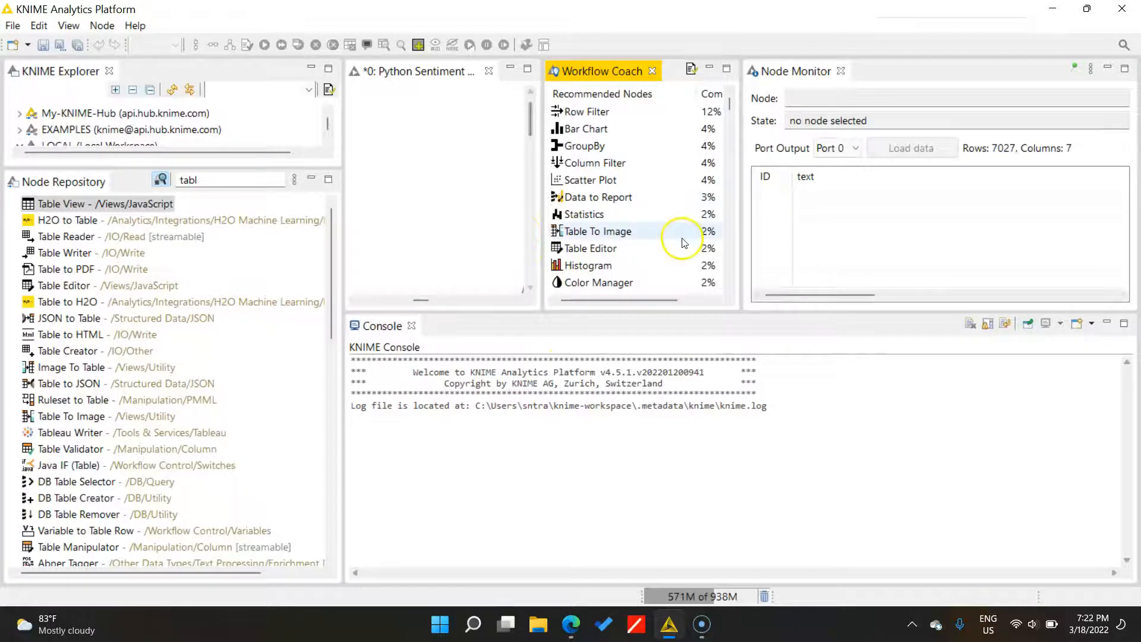
- Reset the perspective to the default view layout
{"action": "left_click", "coordinate": [70, 26]}
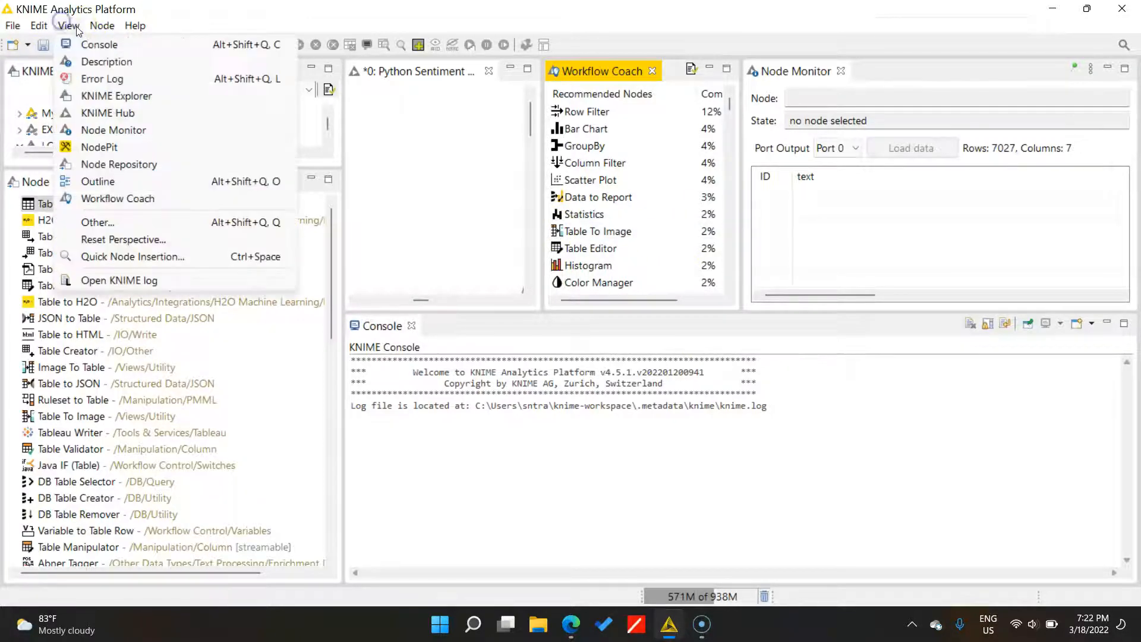
{"action": "left_click", "coordinate": [142, 238]}
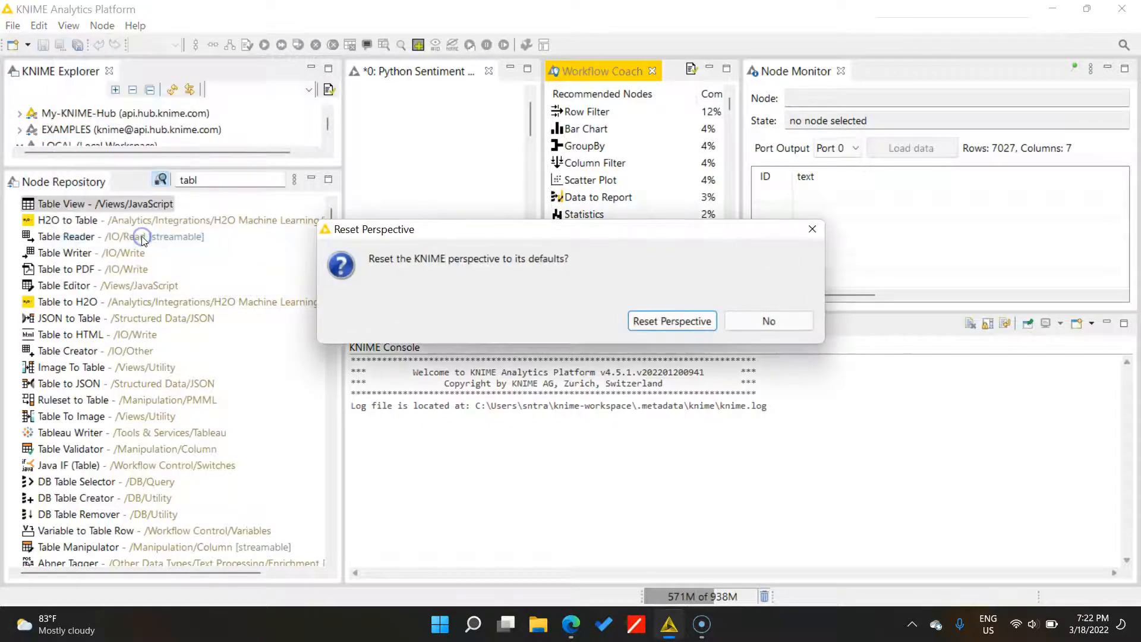
{"action": "left_click", "coordinate": [670, 320]}
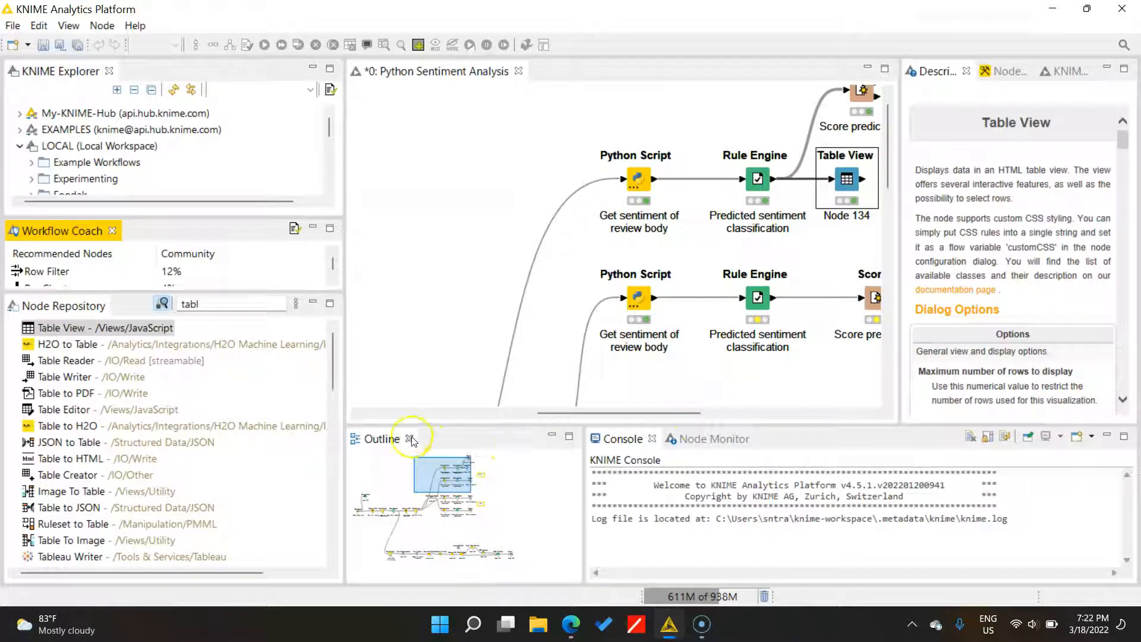
- Close the Outline, NodePit, Description and KNIME Hub views
{"action": "left_click", "coordinate": [410, 439]}
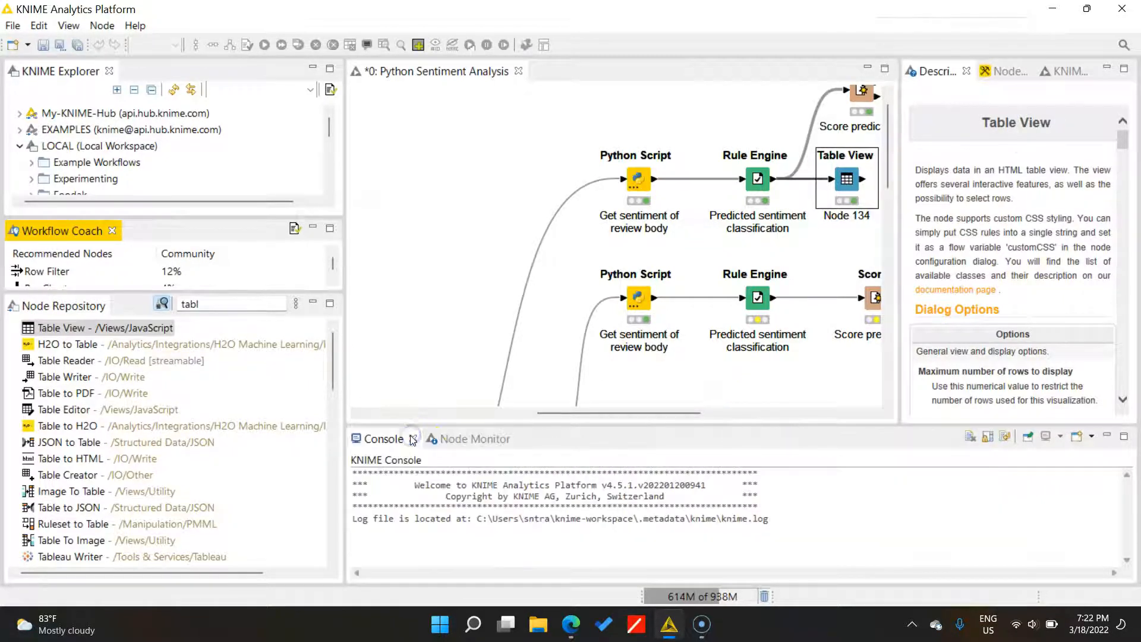
{"action": "left_click", "coordinate": [1001, 71]}
{"action": "left_click", "coordinate": [1029, 72]}
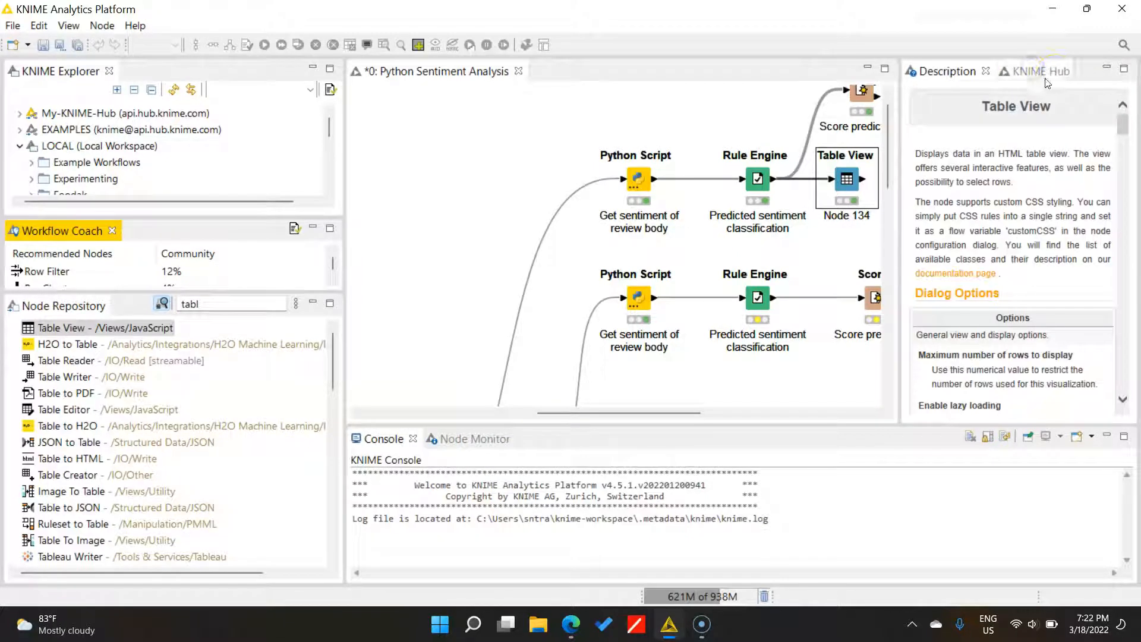
{"action": "left_click", "coordinate": [986, 71]}
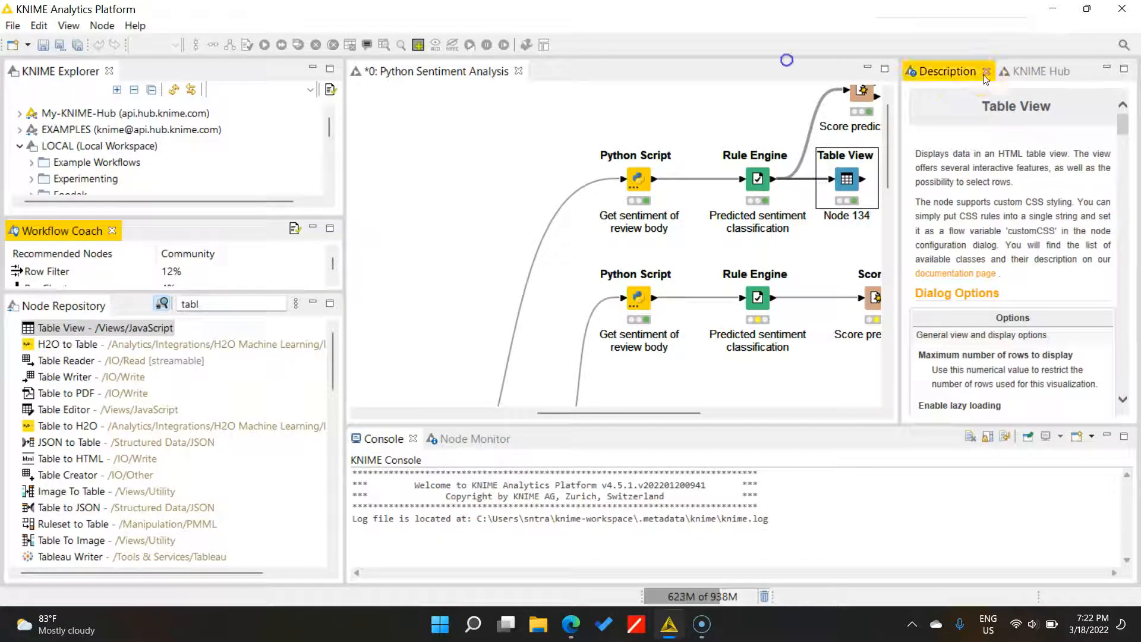
{"action": "left_click", "coordinate": [985, 71]}
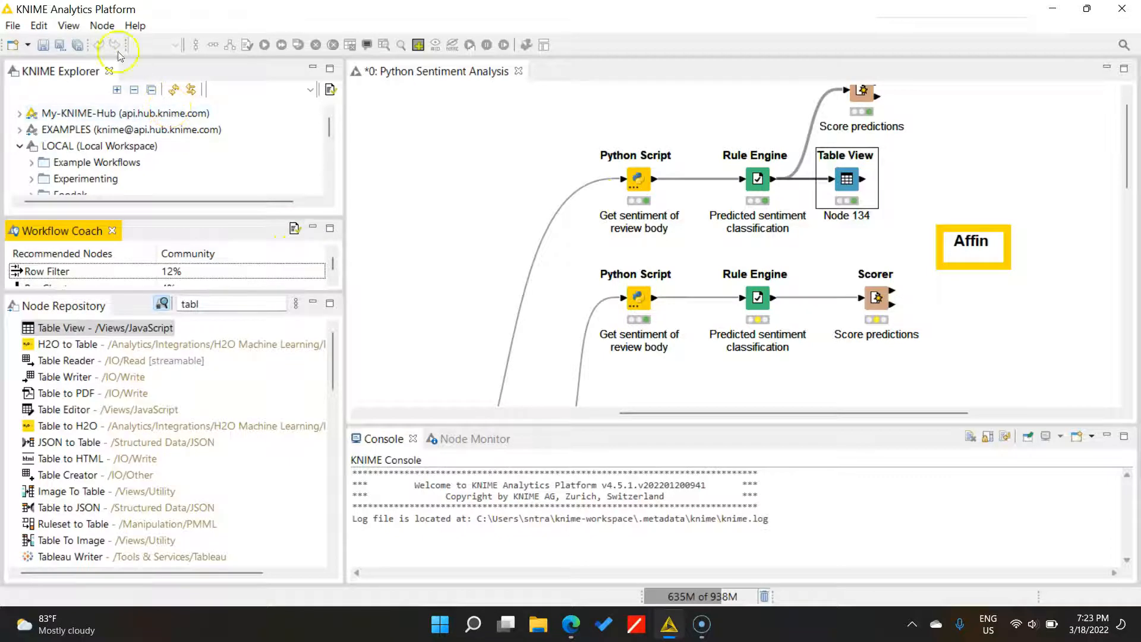
- Move the Table View node (Node 134) up to the right of the Scorer node
{"action": "left_click", "coordinate": [70, 26]}
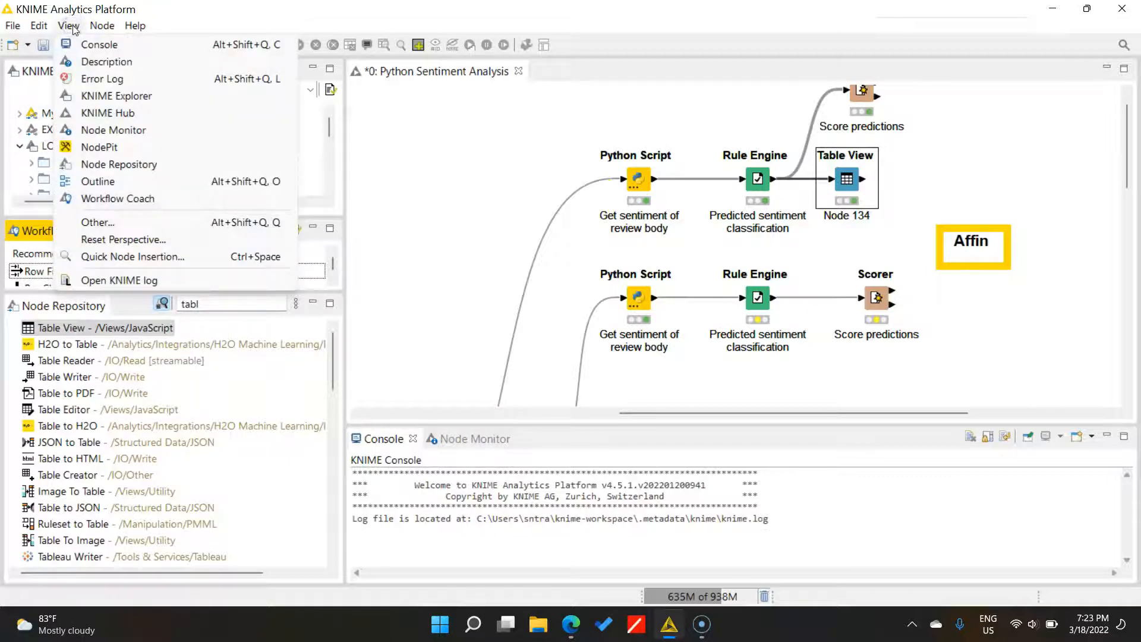
{"action": "left_click", "coordinate": [70, 26]}
{"action": "left_click", "coordinate": [450, 166]}
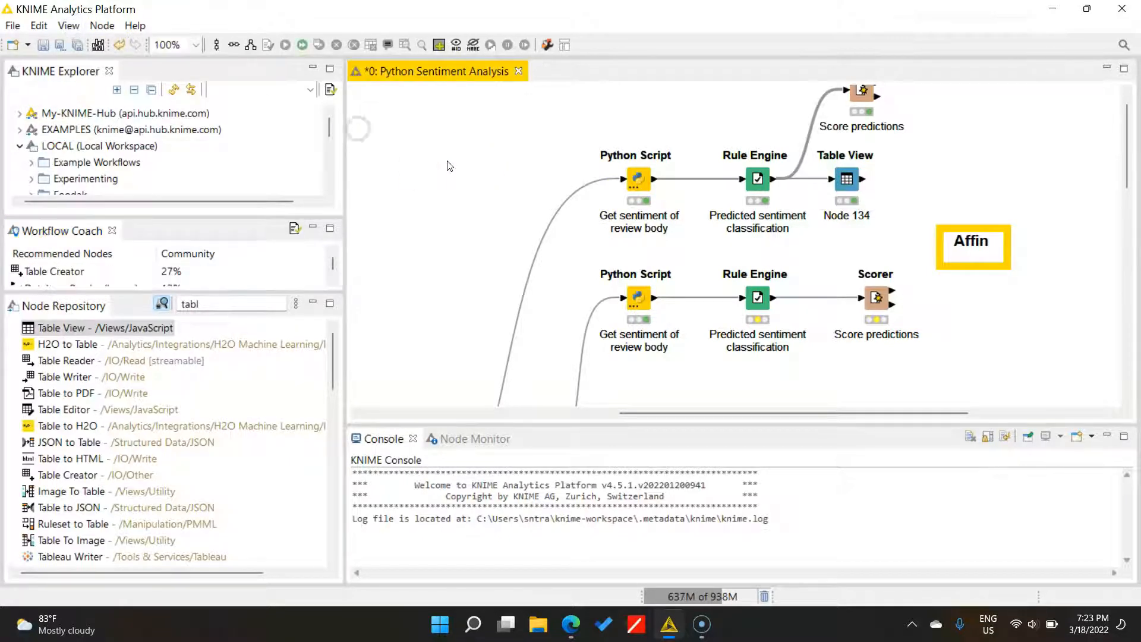
{"action": "scroll", "coordinate": [801, 171], "scroll_direction": "up", "scroll_amount": 1}
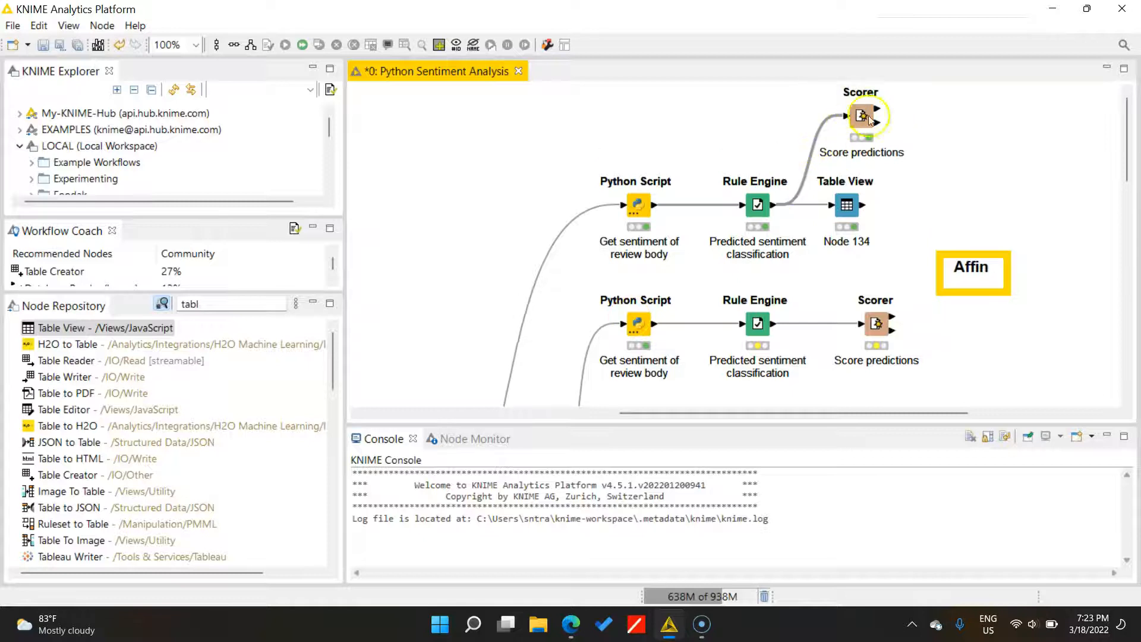
{"action": "left_click_drag", "start_coordinate": [846, 205], "coordinate": [872, 218]}
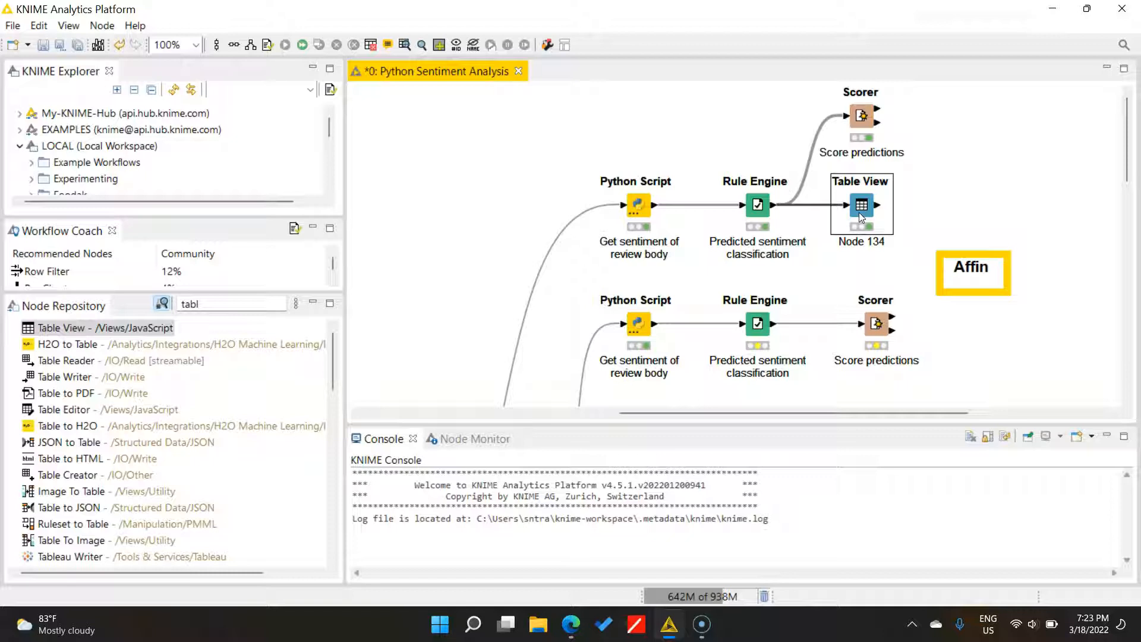
{"action": "left_click_drag", "start_coordinate": [858, 212], "coordinate": [989, 150]}
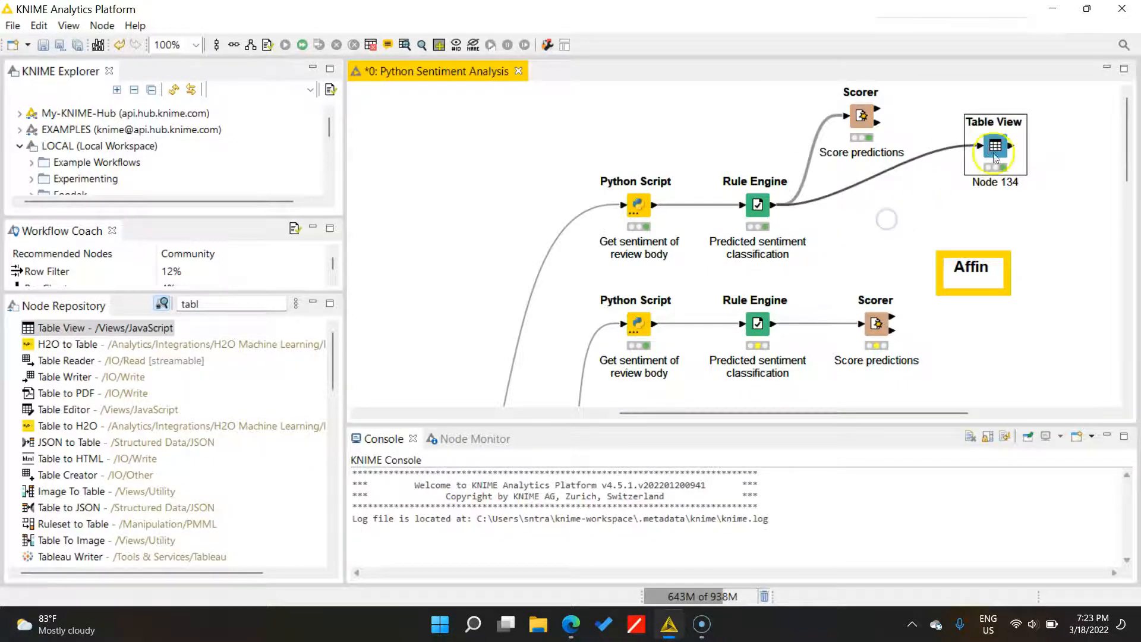
{"action": "left_click", "coordinate": [547, 46]}
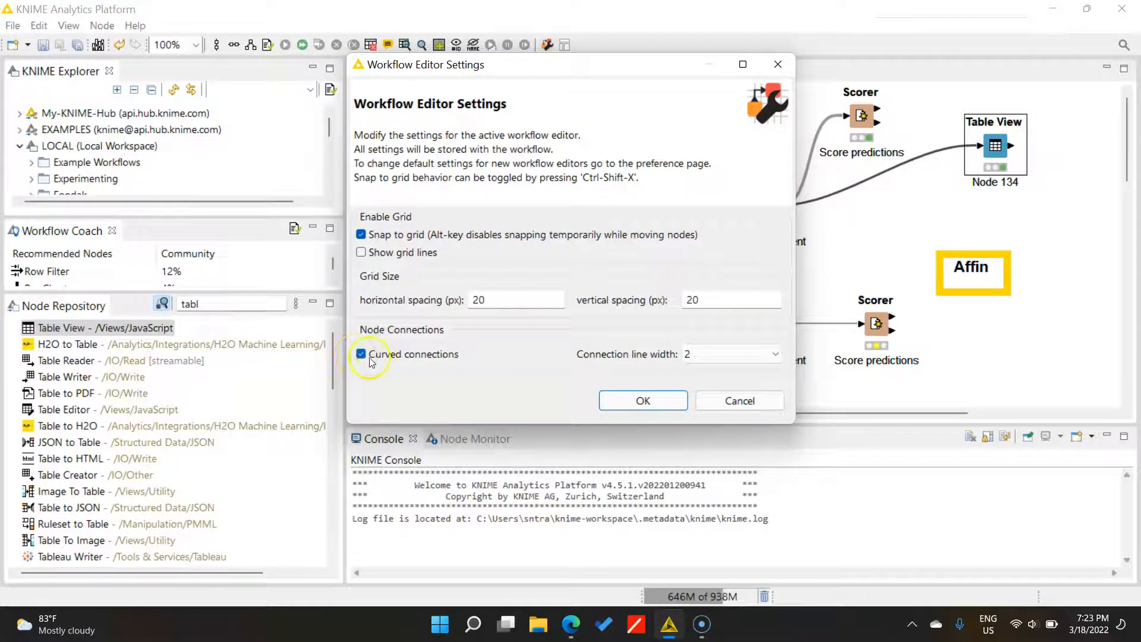
{"action": "left_click", "coordinate": [716, 354]}
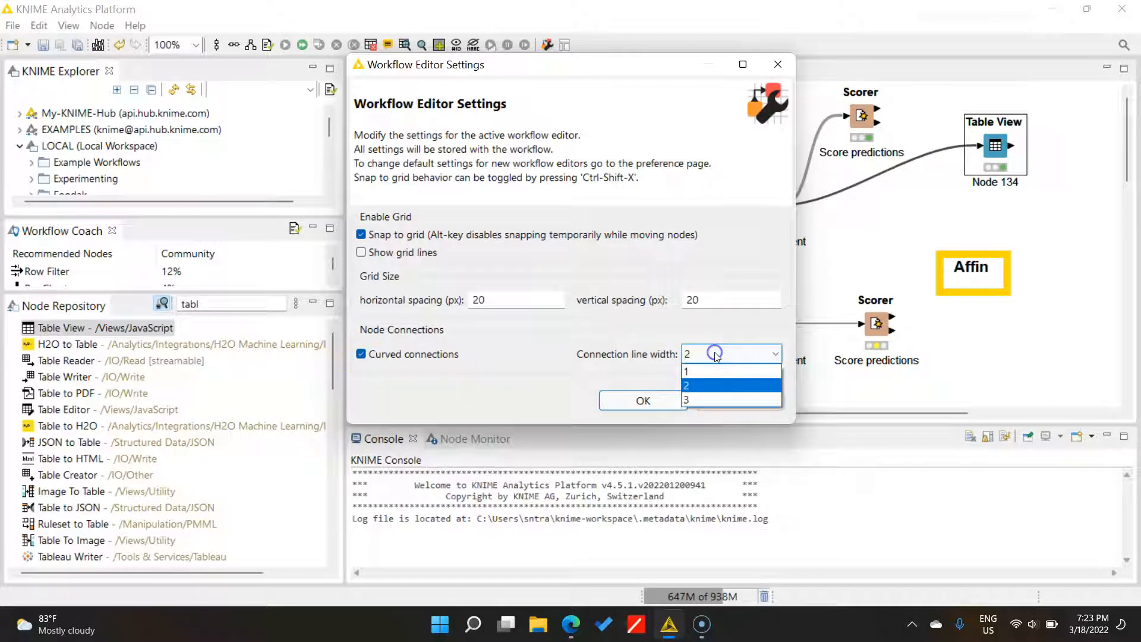
{"action": "left_click", "coordinate": [693, 392]}
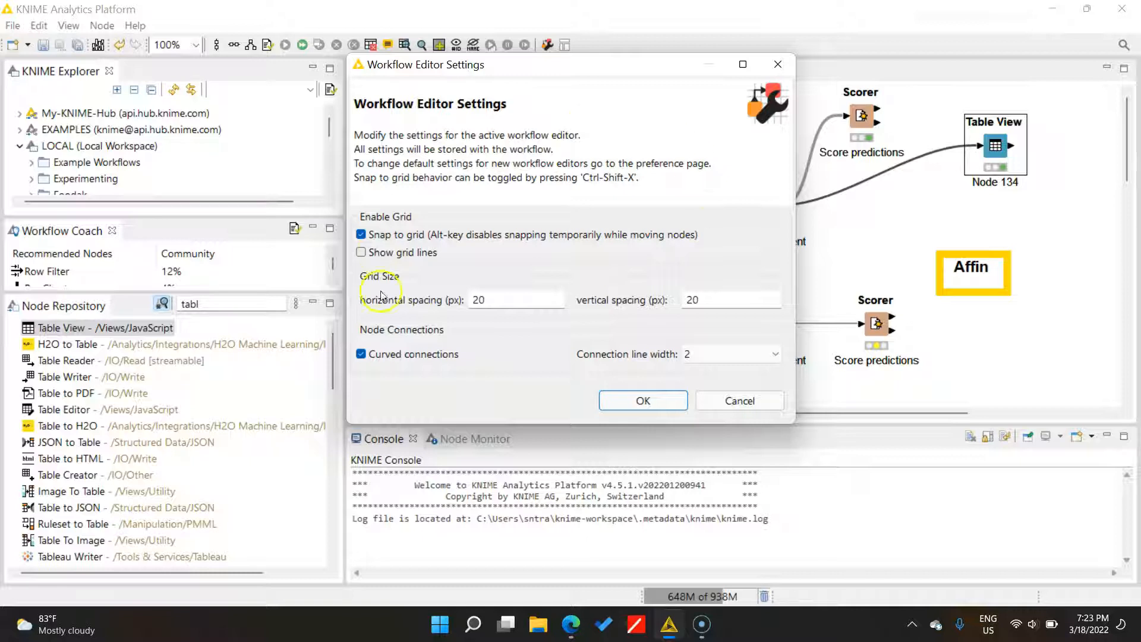
{"action": "left_click", "coordinate": [741, 402]}
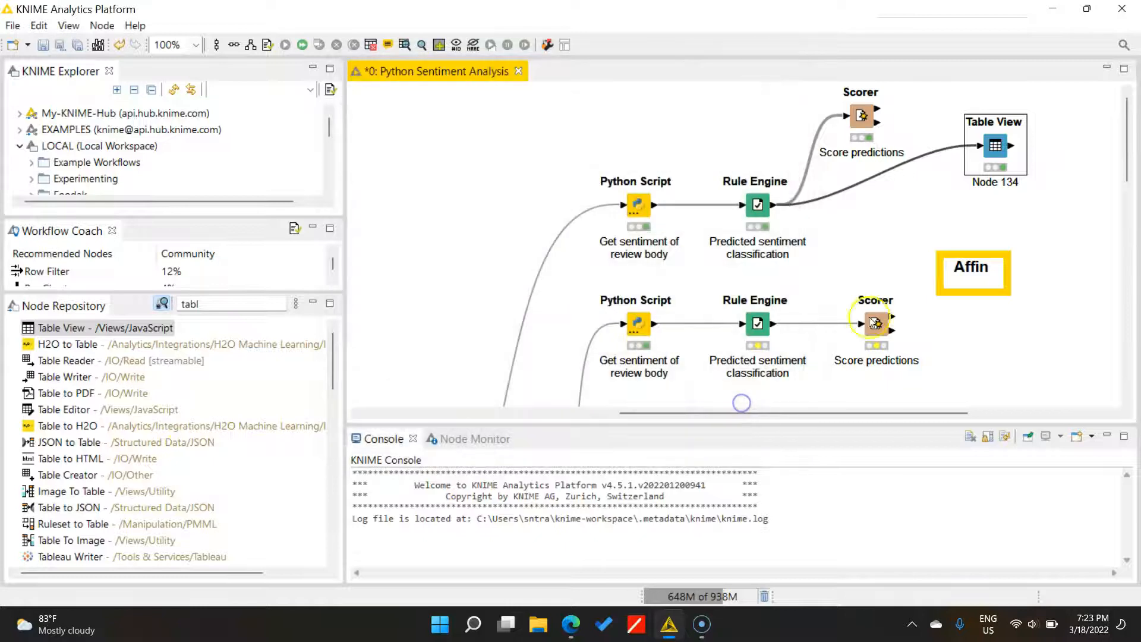
{"action": "left_click", "coordinate": [757, 209]}
{"action": "right_click", "coordinate": [758, 209]}
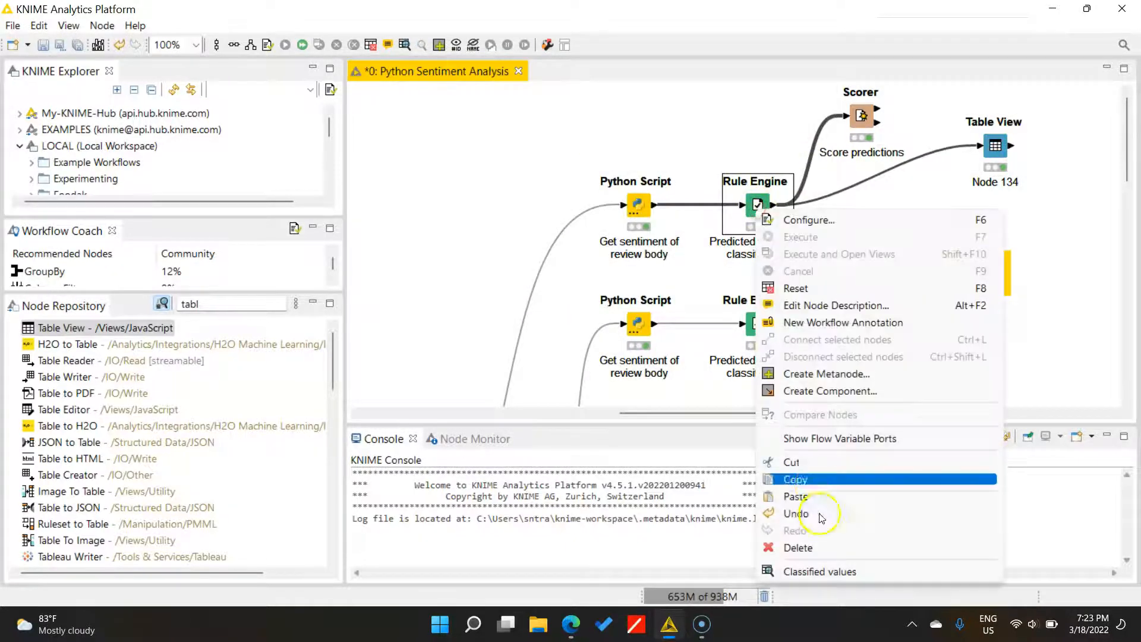
- Open the Rule Engine's Classified values table and maximize its window
{"action": "left_click", "coordinate": [826, 565]}
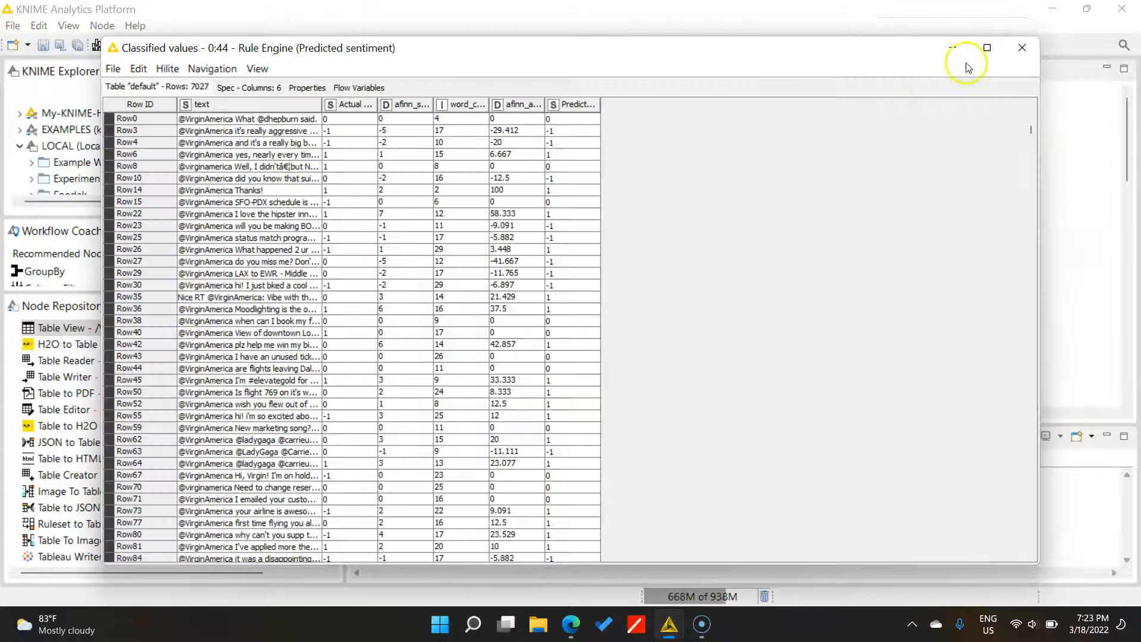
{"action": "left_click", "coordinate": [982, 51]}
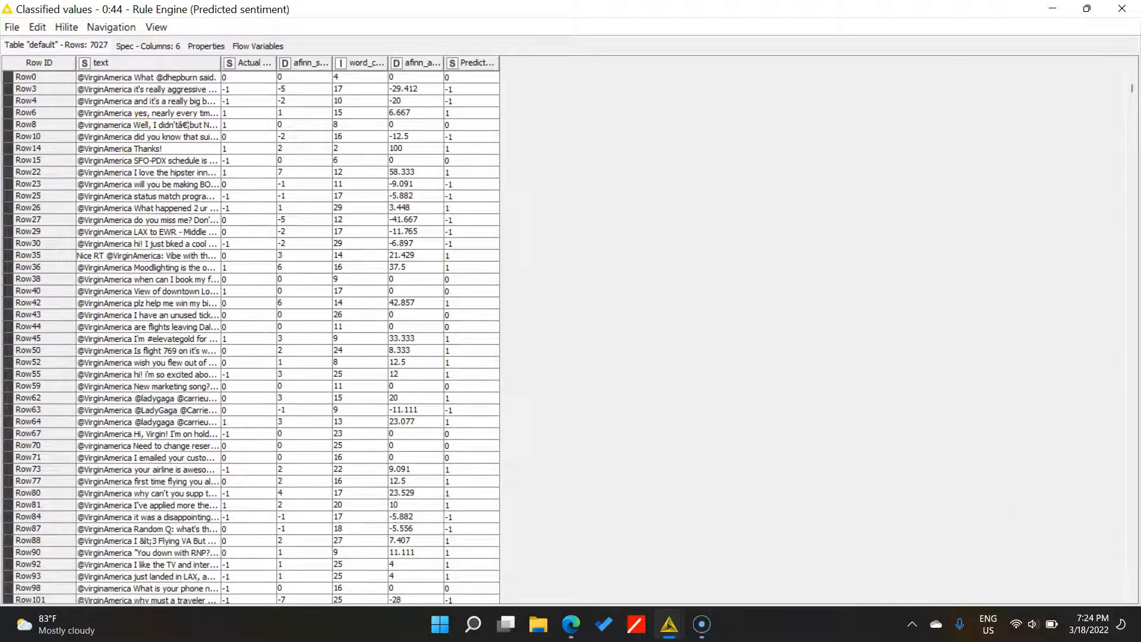
{"action": "left_click", "coordinate": [157, 28]}
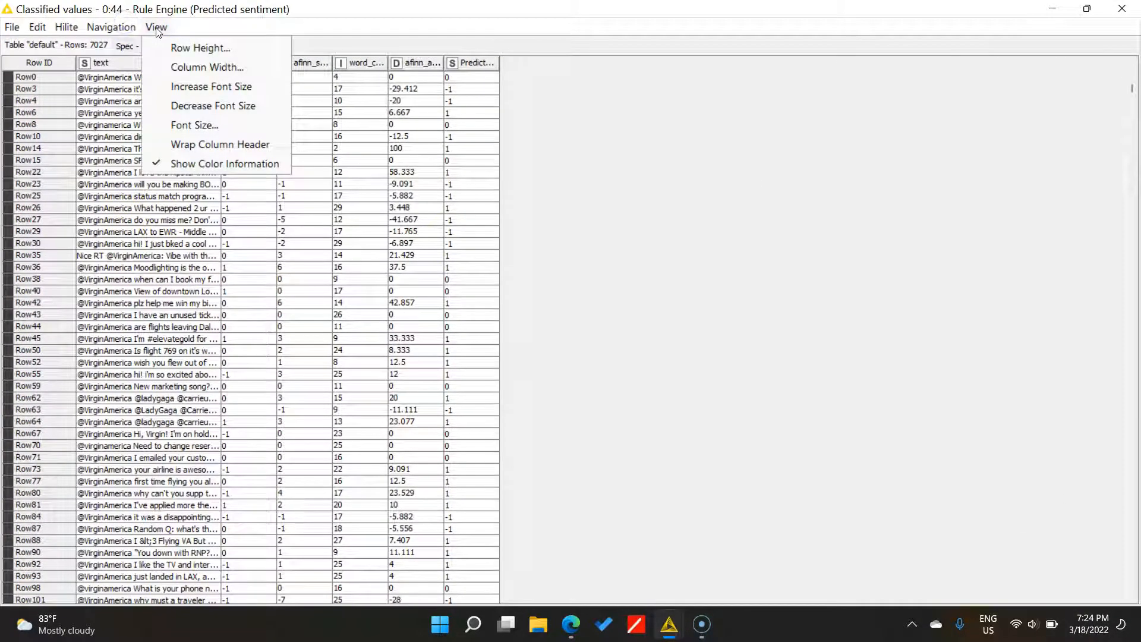
{"action": "left_click", "coordinate": [200, 91]}
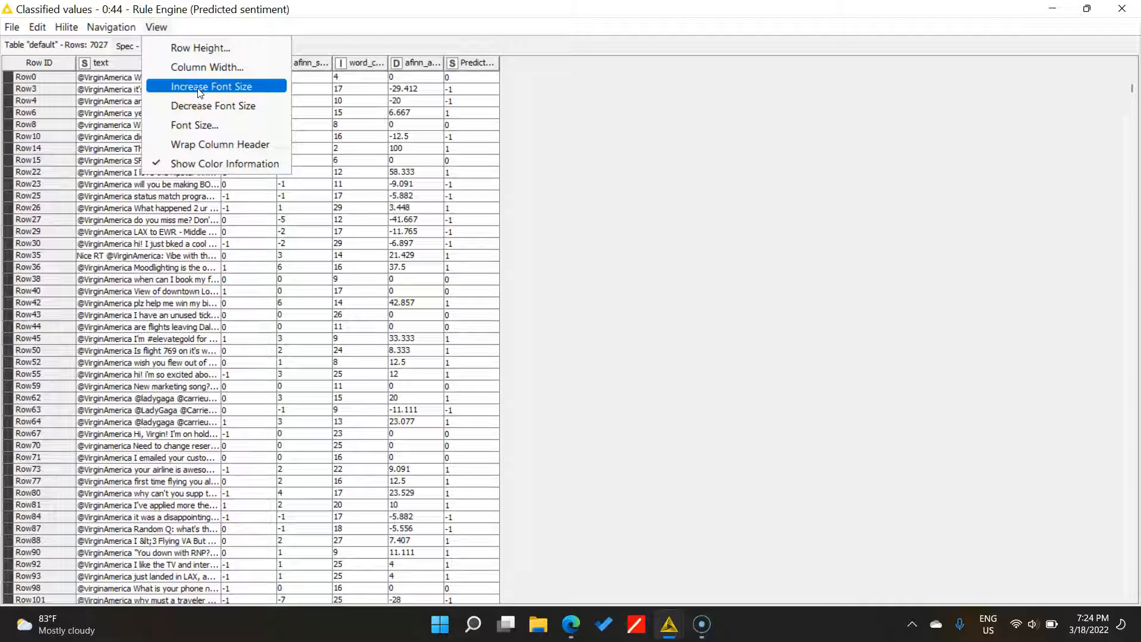
{"action": "left_click", "coordinate": [158, 28]}
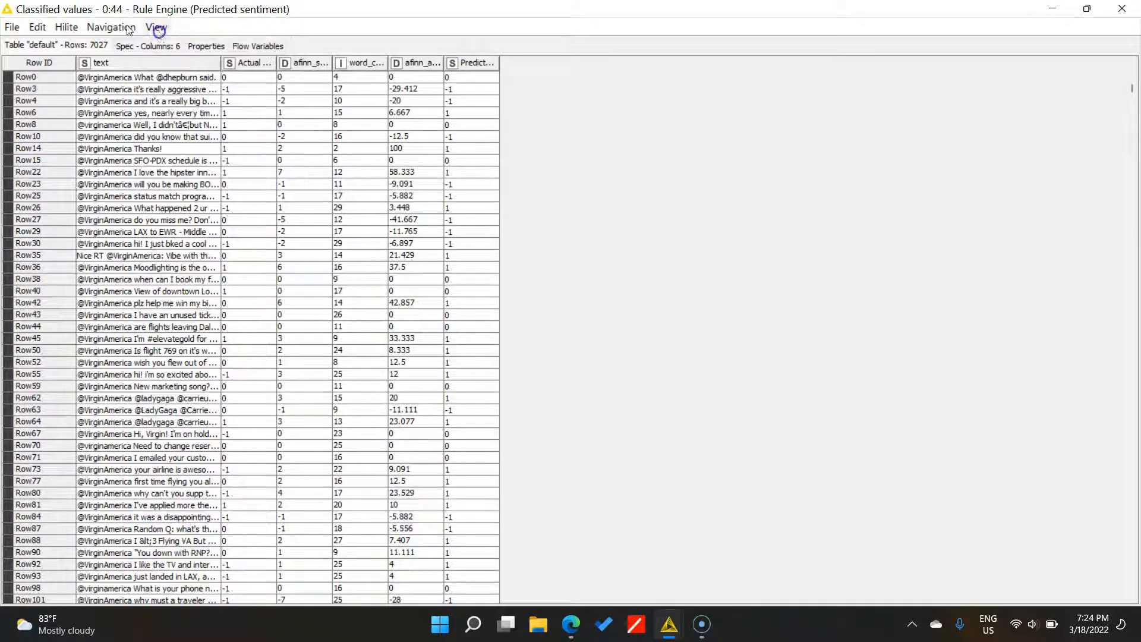
- Increase the table's font size twice
{"action": "left_click", "coordinate": [169, 30]}
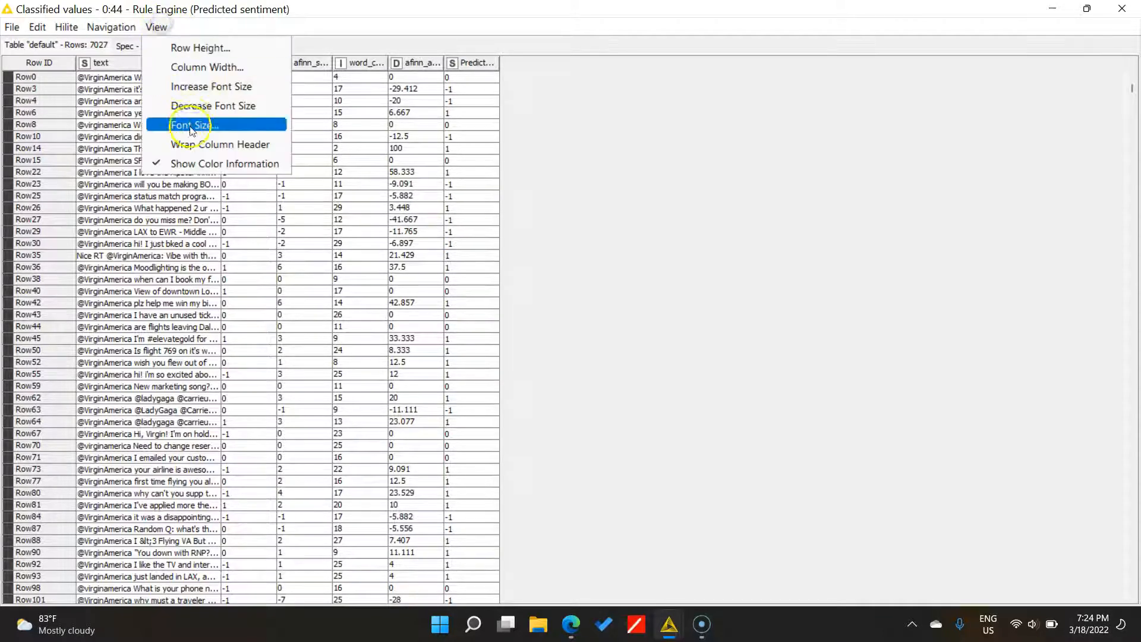
{"action": "left_click", "coordinate": [200, 89]}
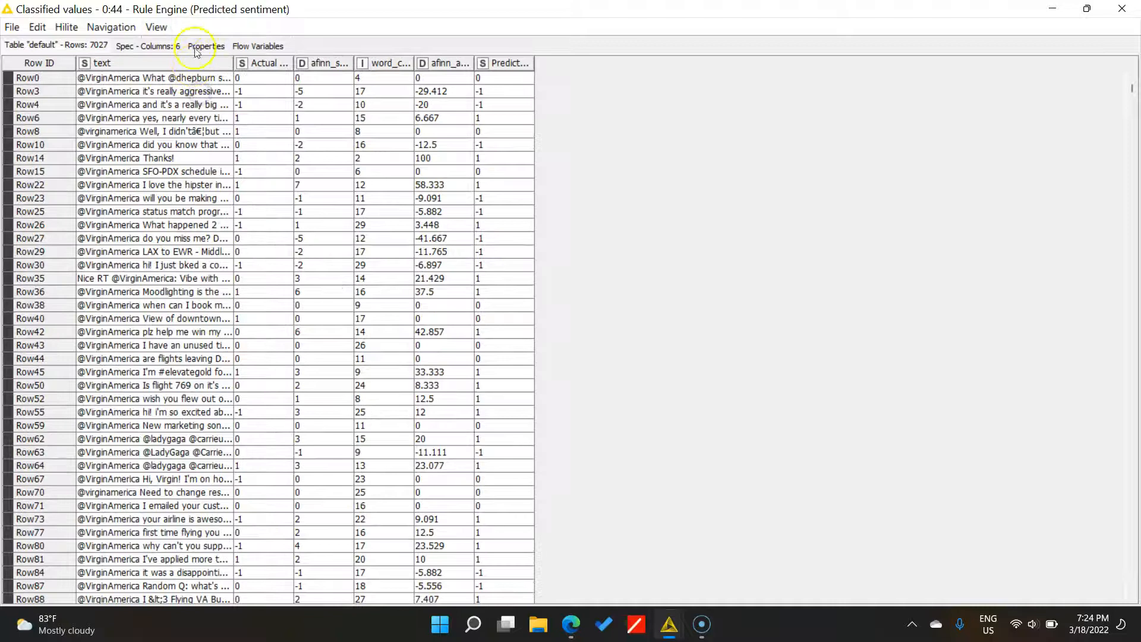
{"action": "left_click", "coordinate": [158, 28]}
{"action": "left_click", "coordinate": [210, 89]}
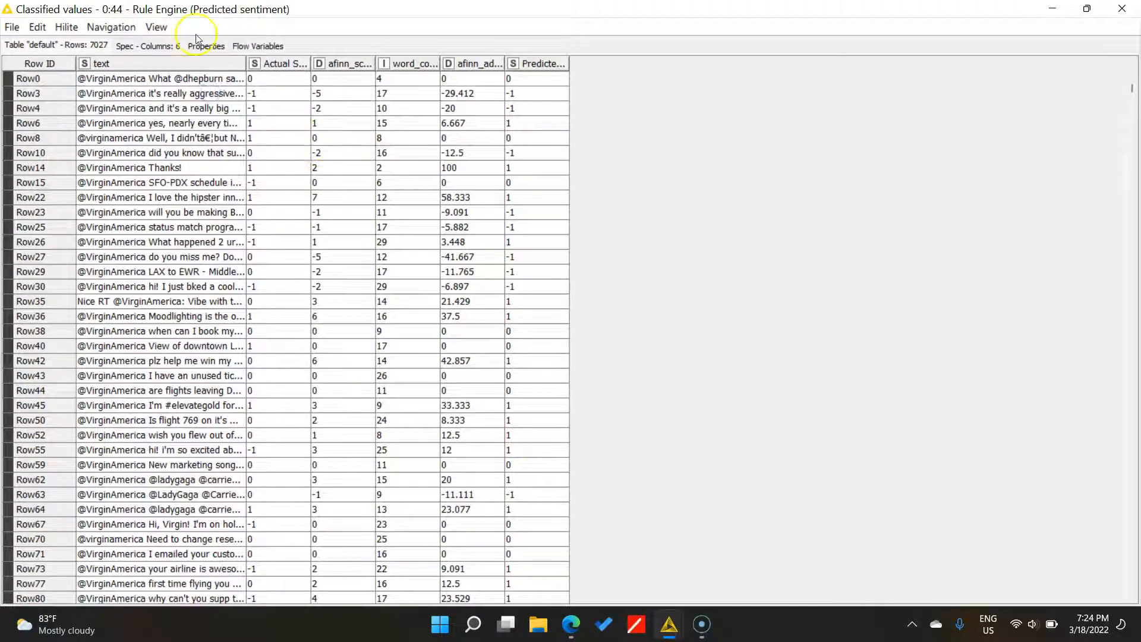
{"action": "left_click", "coordinate": [166, 27]}
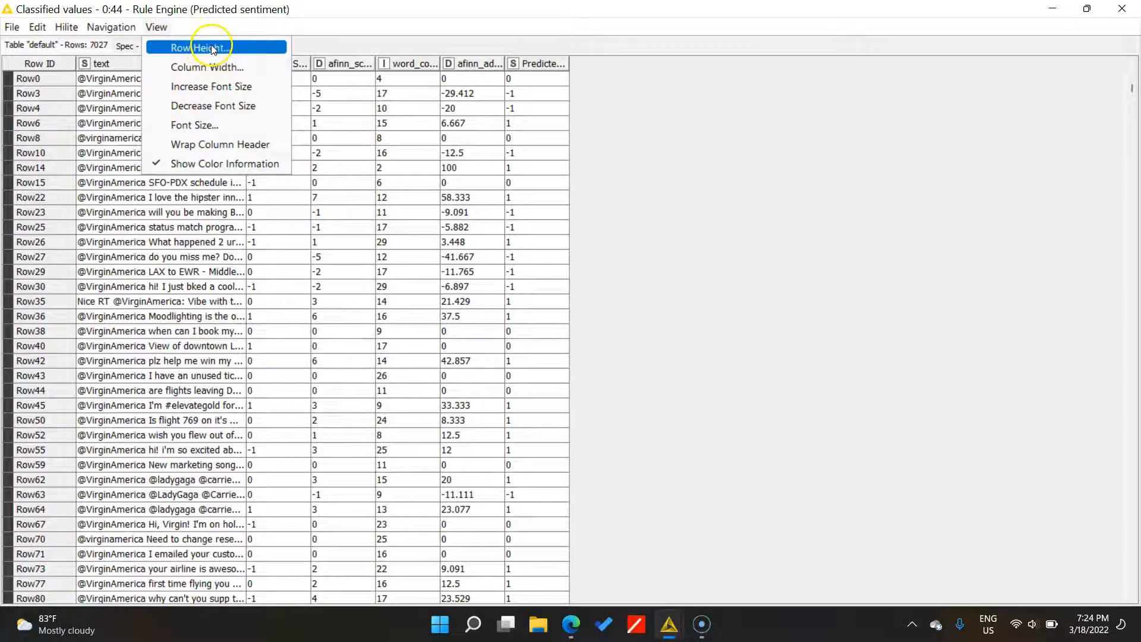
- Set the column width to 400 and resize the text column
{"action": "left_click", "coordinate": [225, 67]}
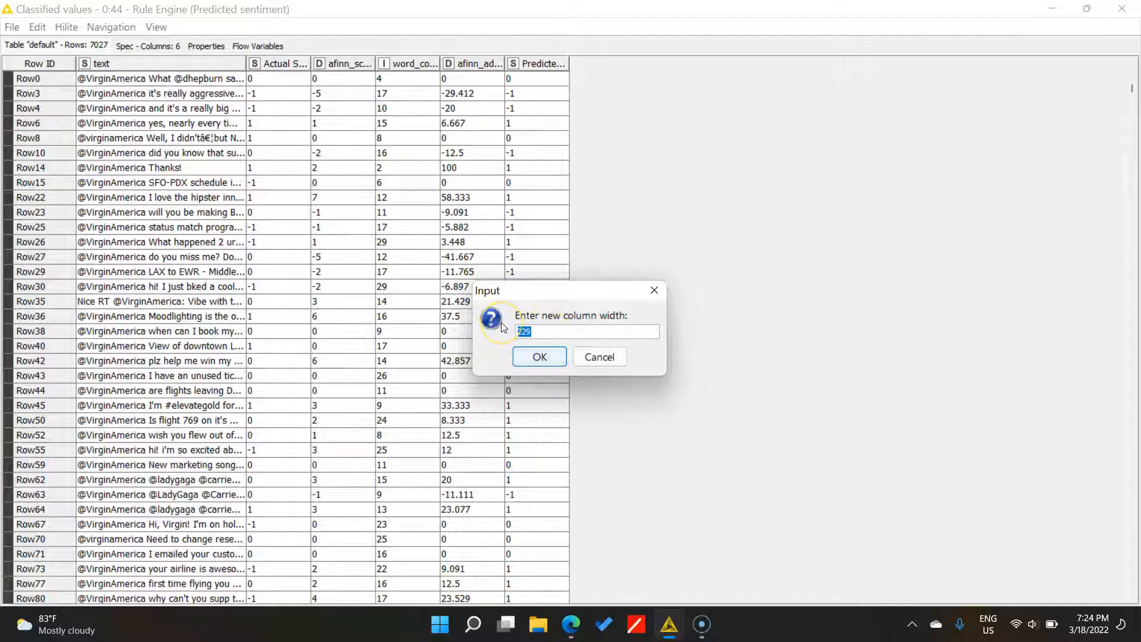
{"action": "type", "text": "3"}
{"action": "key", "text": "BackSpace"}
{"action": "type", "text": "400"}
{"action": "left_click", "coordinate": [541, 356]}
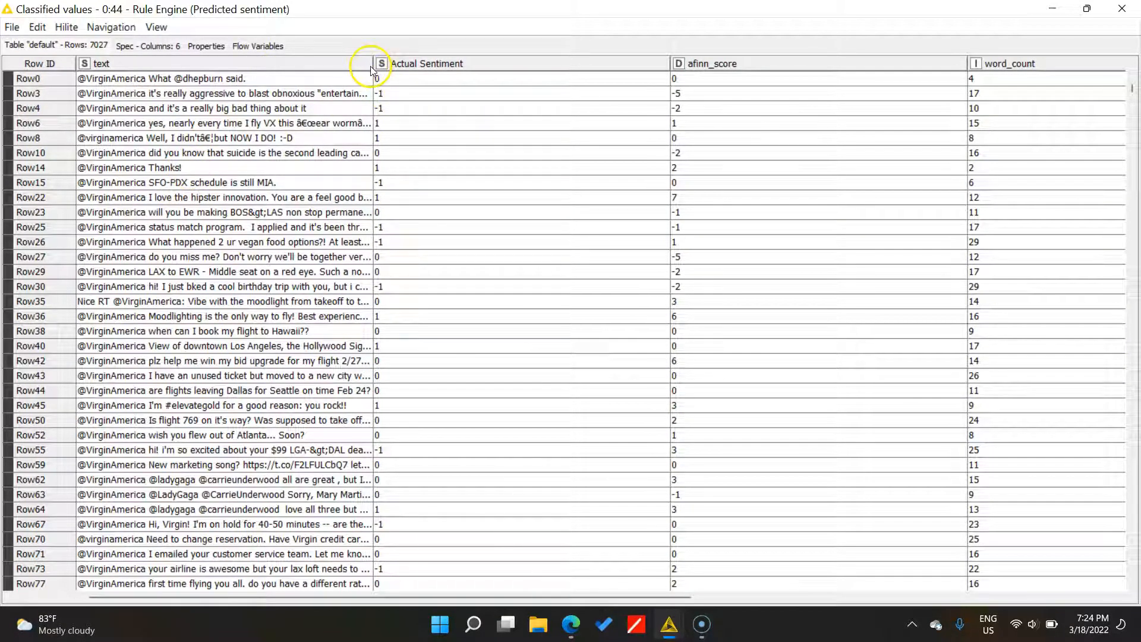
{"action": "left_click_drag", "start_coordinate": [369, 64], "coordinate": [325, 208]}
- Set the table's row height to 25
{"action": "left_click", "coordinate": [156, 27]}
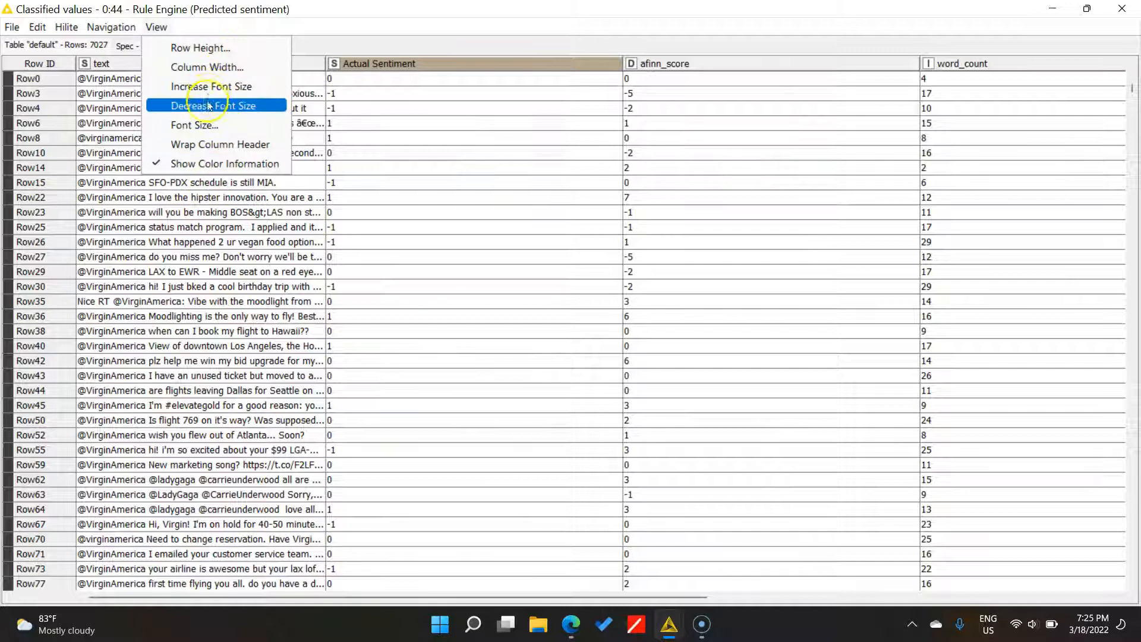
{"action": "left_click", "coordinate": [208, 48]}
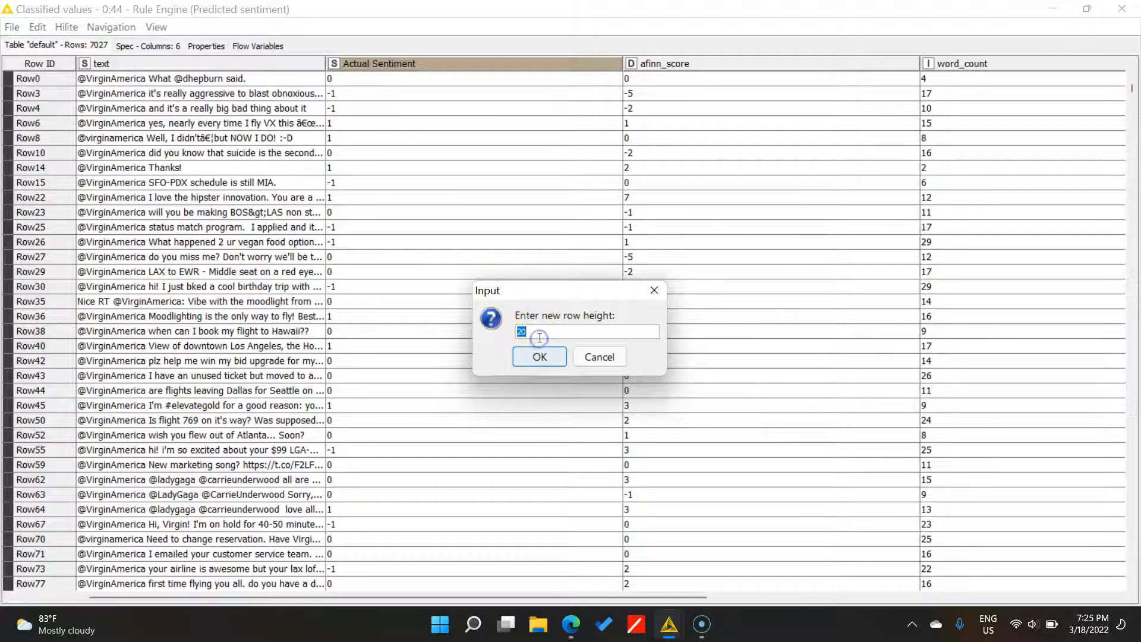
{"action": "type", "text": "25"}
{"action": "key", "text": "Return"}
{"action": "left_click", "coordinate": [111, 27]}
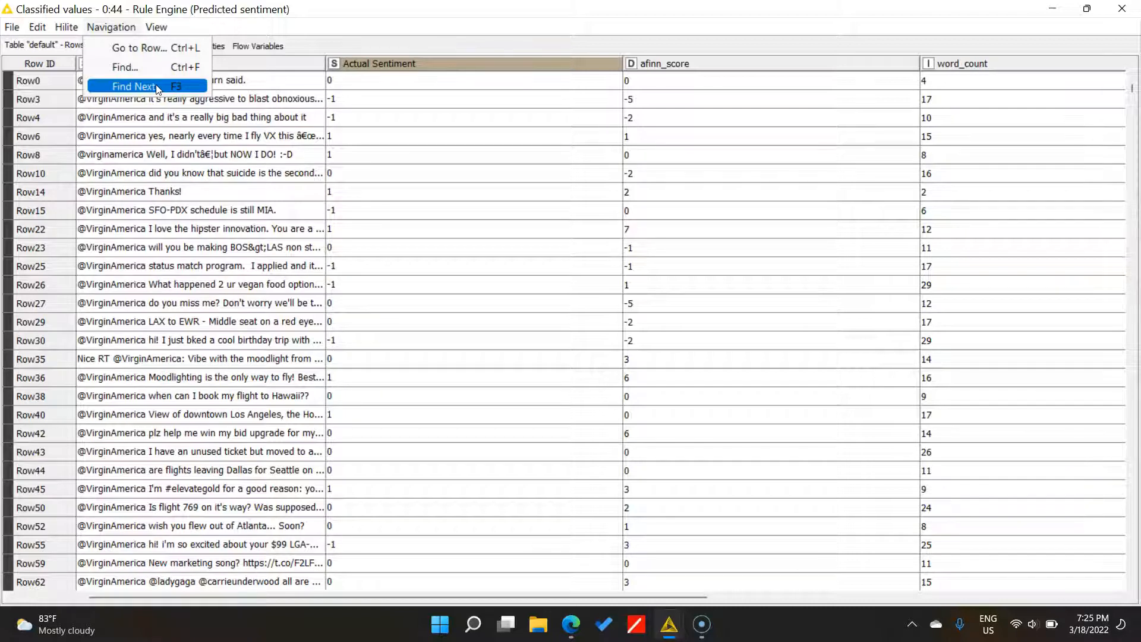
- Find 'florida' in table data only, excluding row IDs and column names, reaching Row1012
{"action": "left_click", "coordinate": [153, 66]}
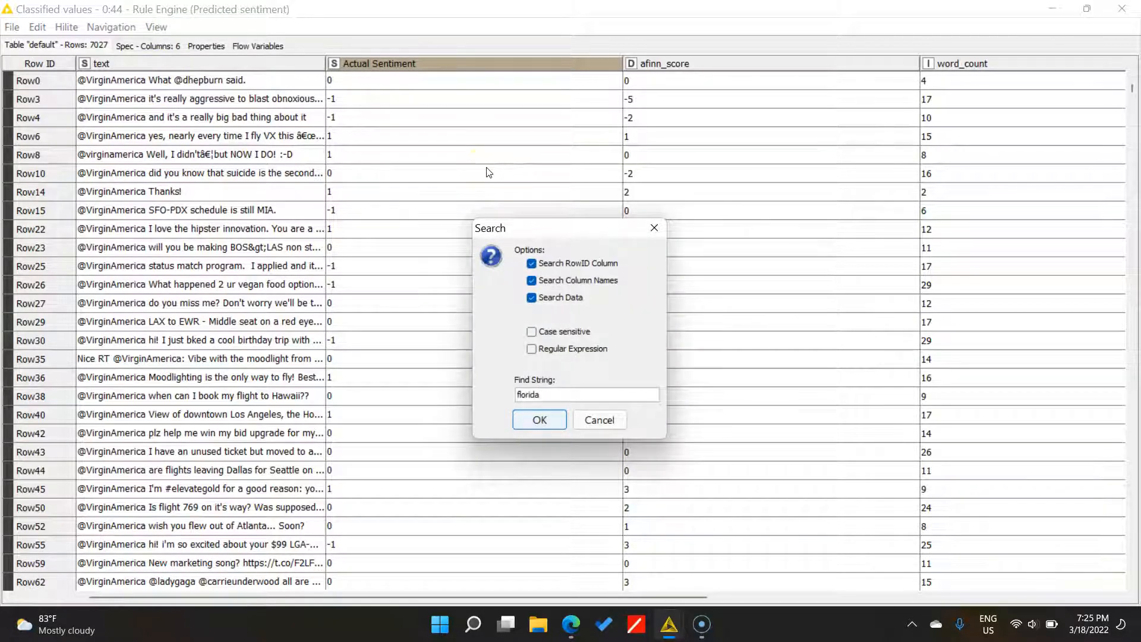
{"action": "left_click", "coordinate": [531, 263]}
{"action": "left_click", "coordinate": [530, 281]}
{"action": "left_click", "coordinate": [556, 307]}
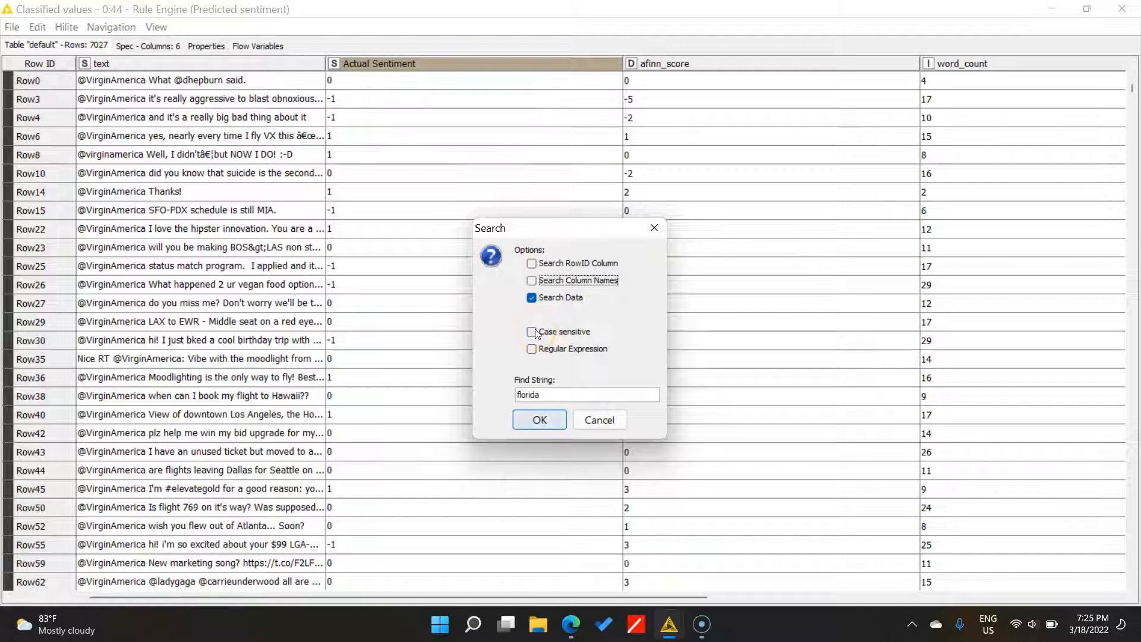
{"action": "left_click", "coordinate": [552, 415]}
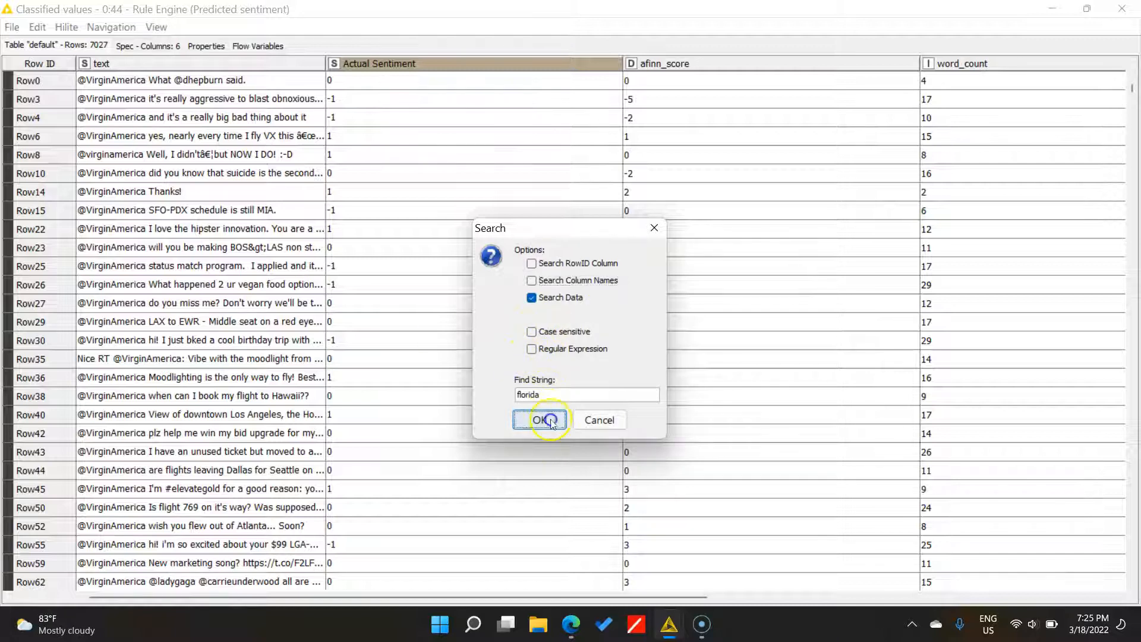
{"action": "scroll", "coordinate": [224, 547], "scroll_direction": "down", "scroll_amount": 1}
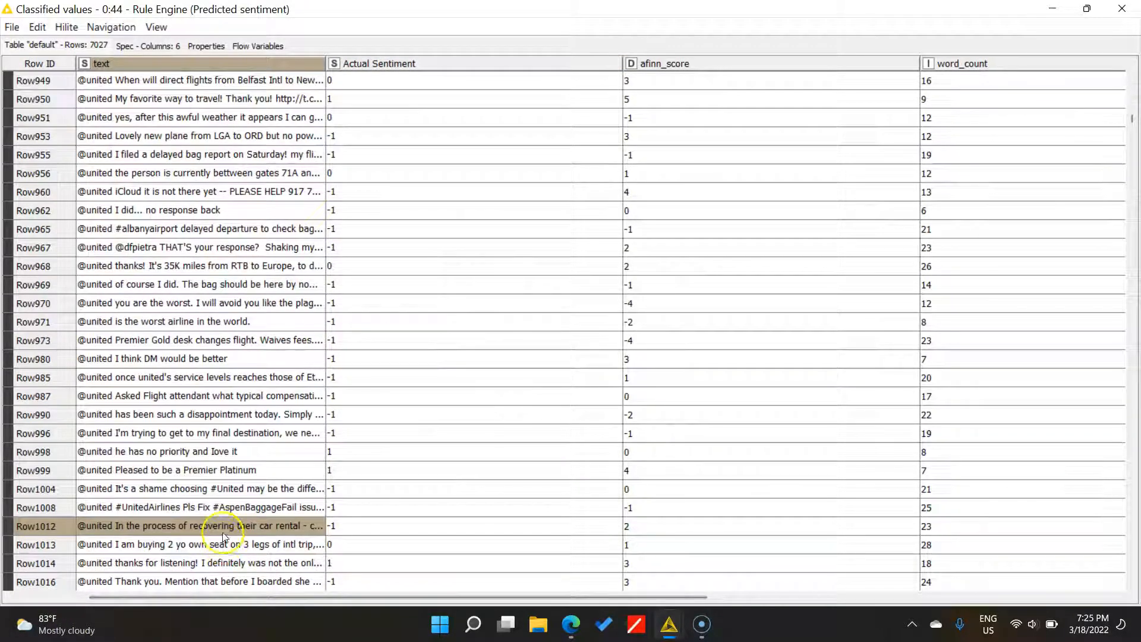
- Auto-fit the text column to show full tweets, leave sorting unchanged, and close the table
{"action": "double_click", "coordinate": [325, 63]}
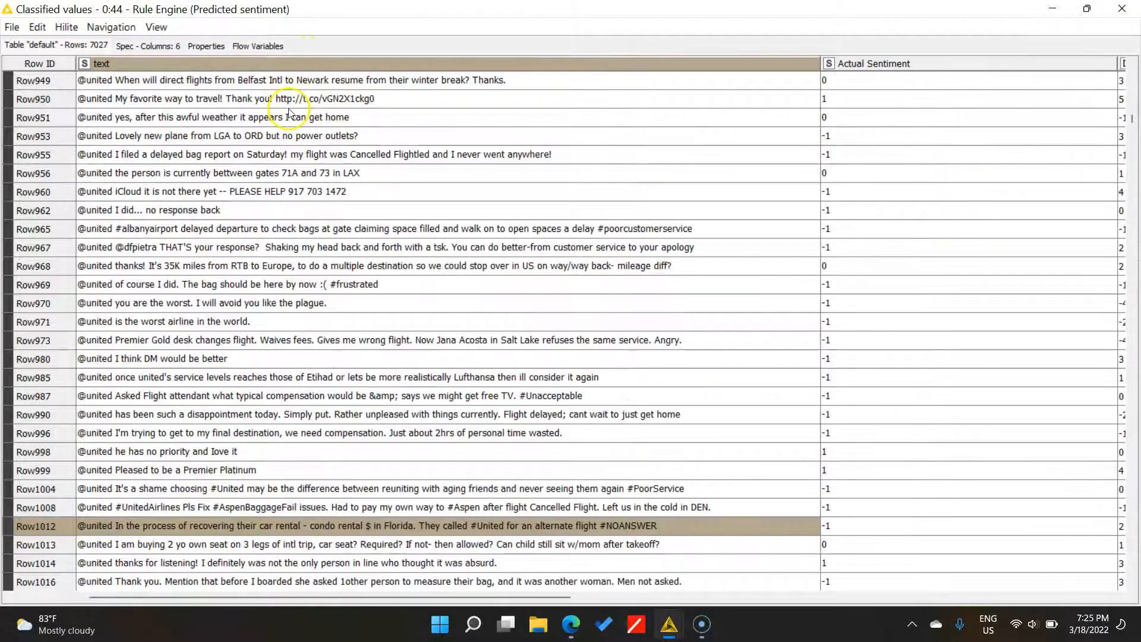
{"action": "left_click", "coordinate": [568, 57]}
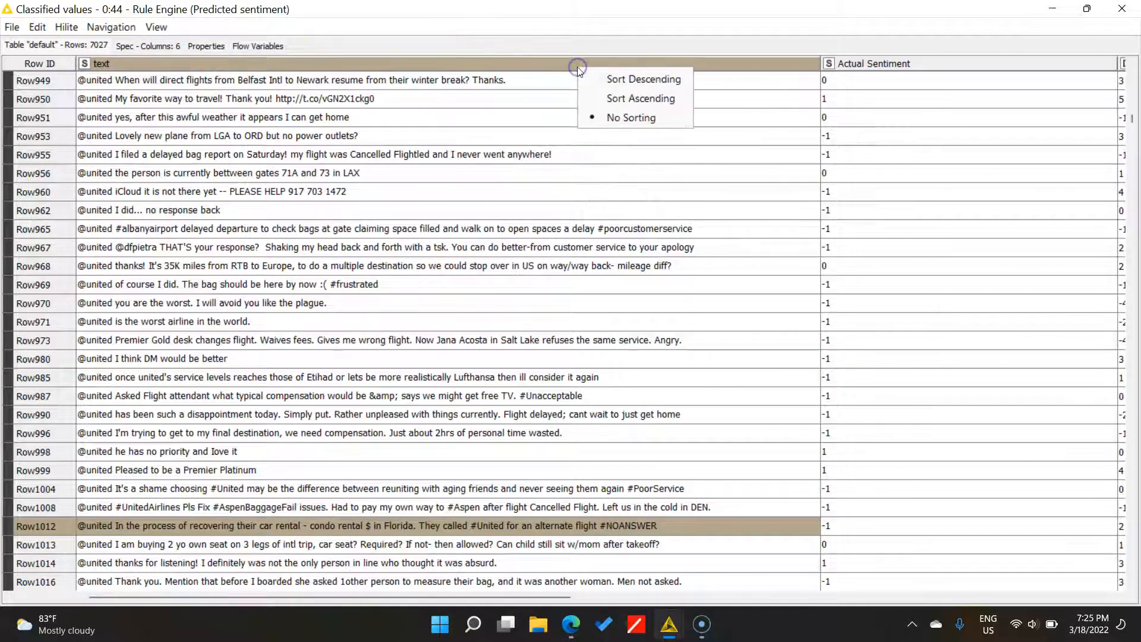
{"action": "left_click", "coordinate": [456, 63]}
{"action": "left_click", "coordinate": [368, 24]}
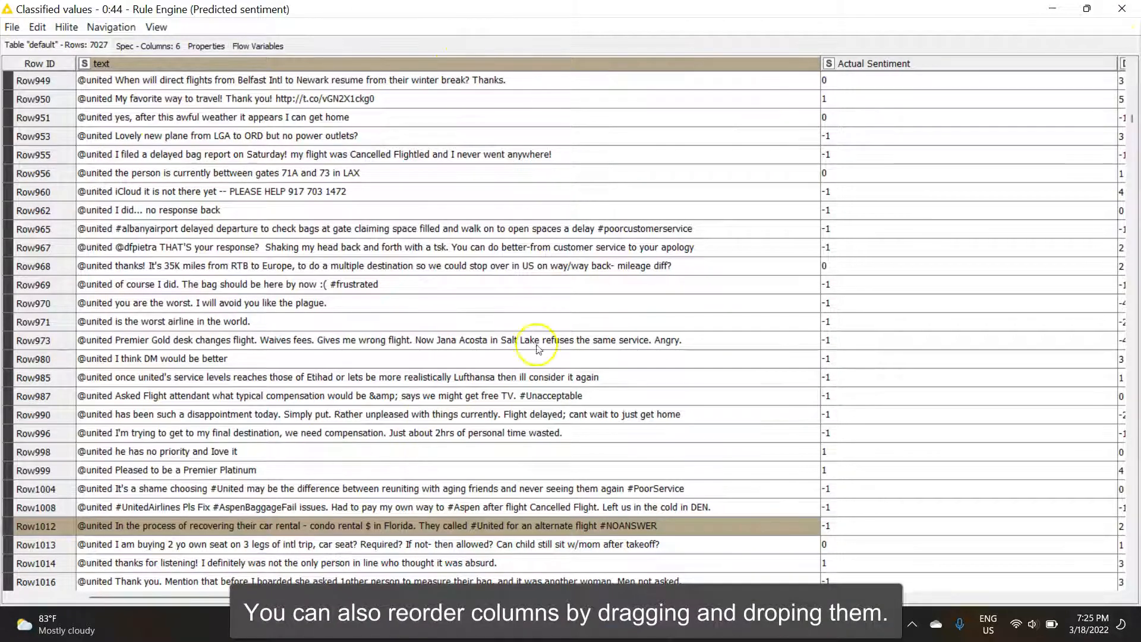
{"action": "left_click", "coordinate": [1121, 8]}
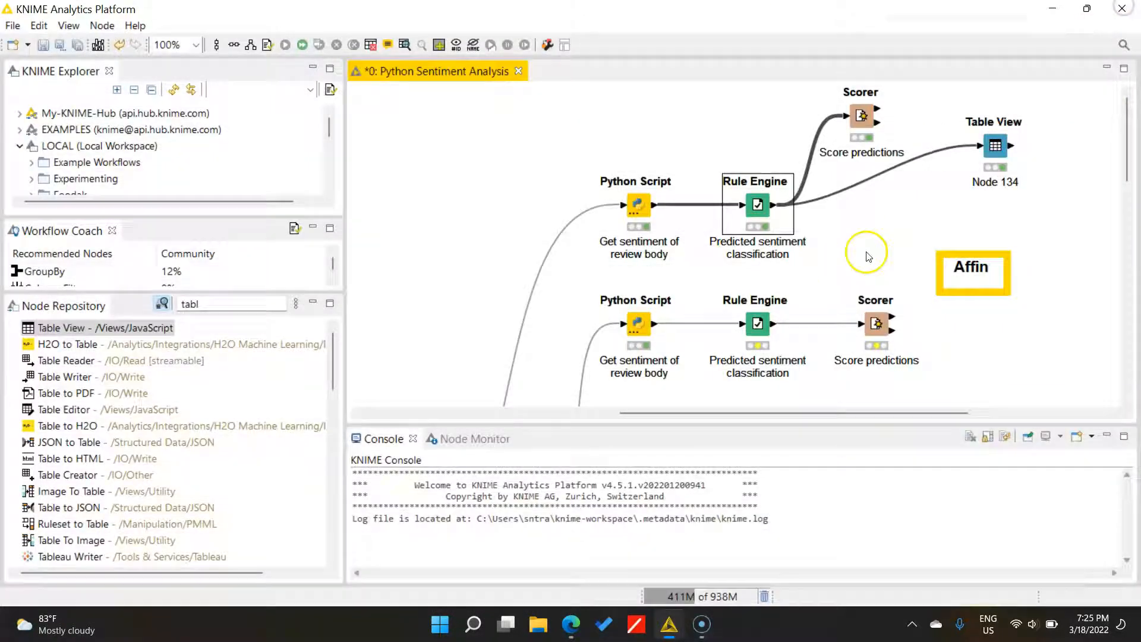
- Reopen the Rule Engine's Classified values table maximized, then close it again
{"action": "right_click", "coordinate": [769, 205]}
{"action": "left_click", "coordinate": [856, 573]}
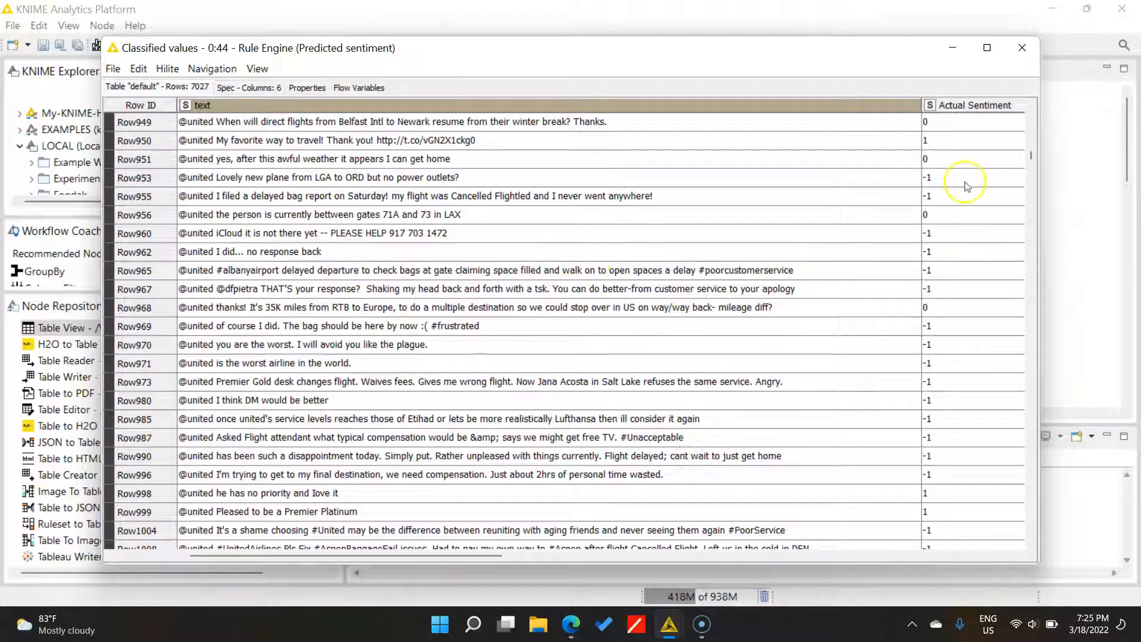
{"action": "left_click", "coordinate": [987, 46]}
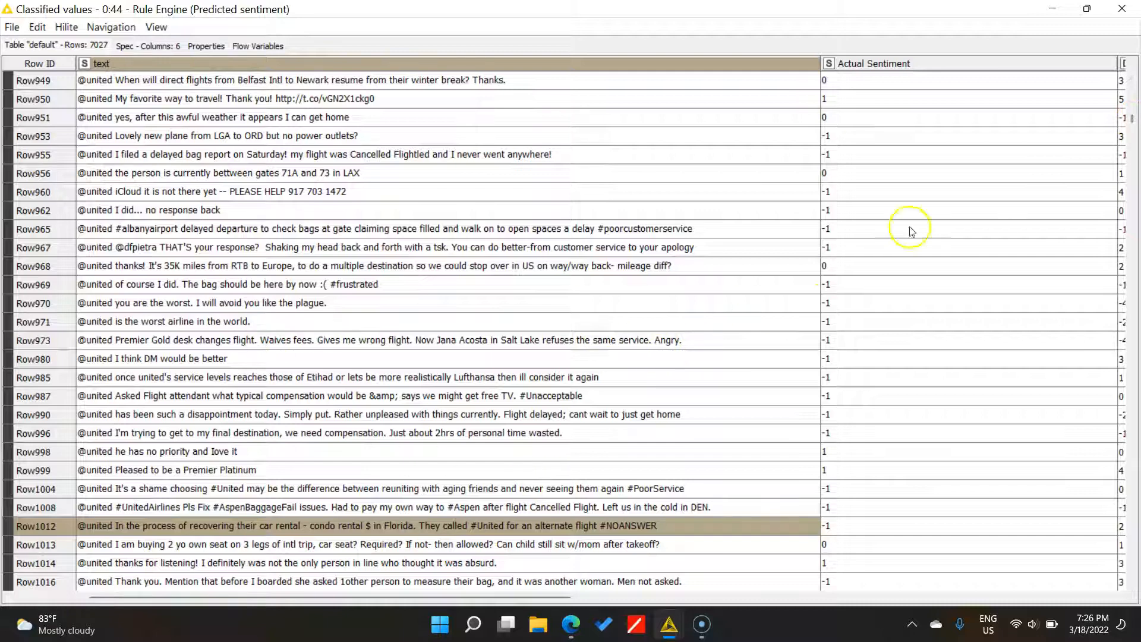
{"action": "left_click", "coordinate": [1122, 8]}
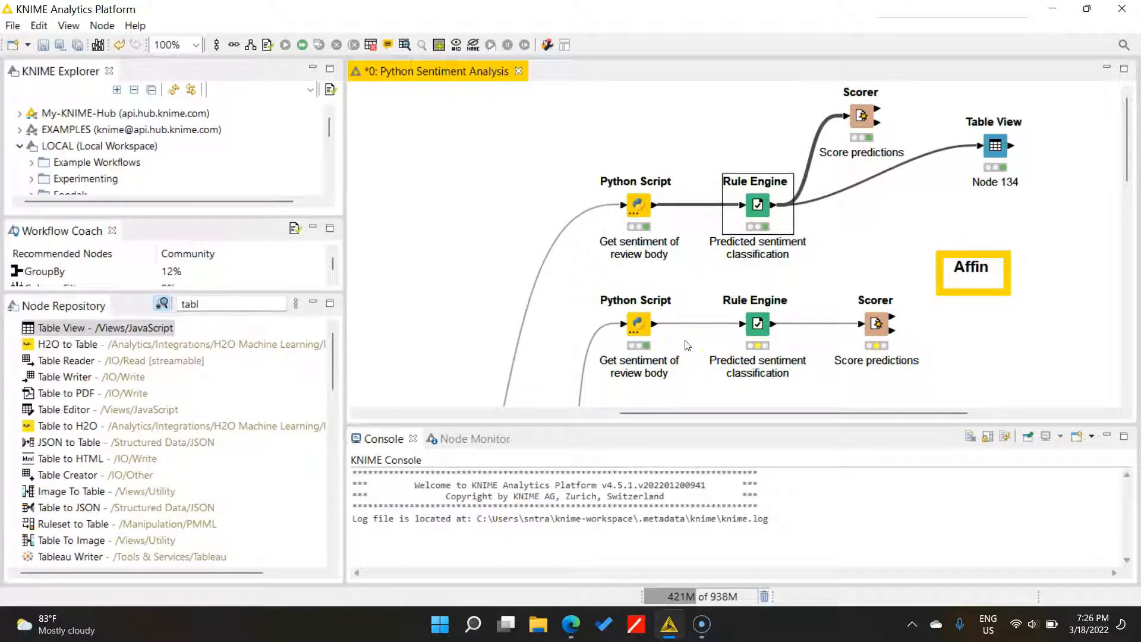